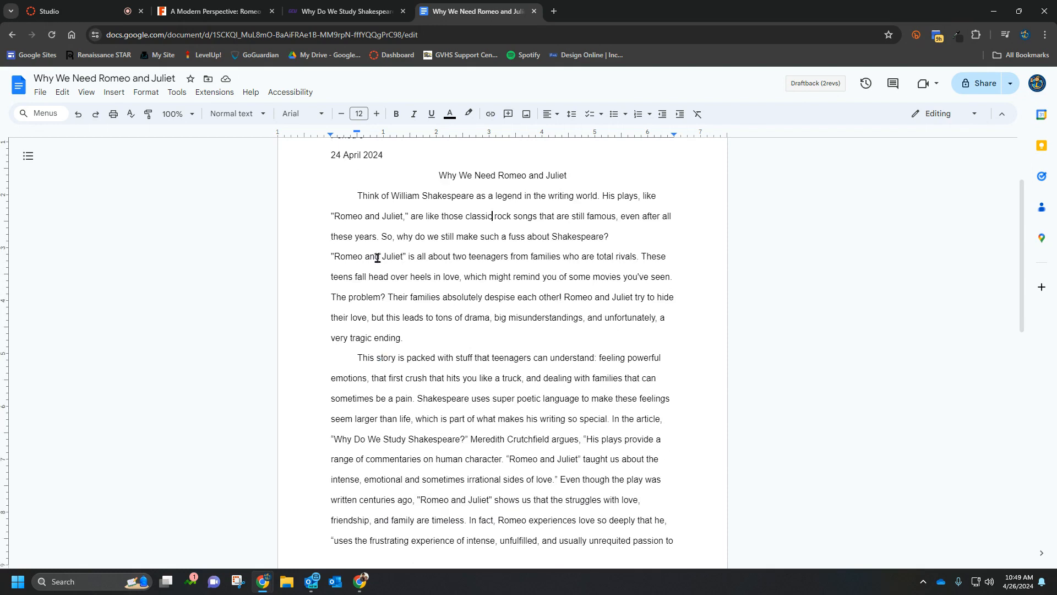
Review the Folger and Grand Canyon University source articles and look through the essay that quotes them
{"action": "left_click", "coordinate": [228, 12]}
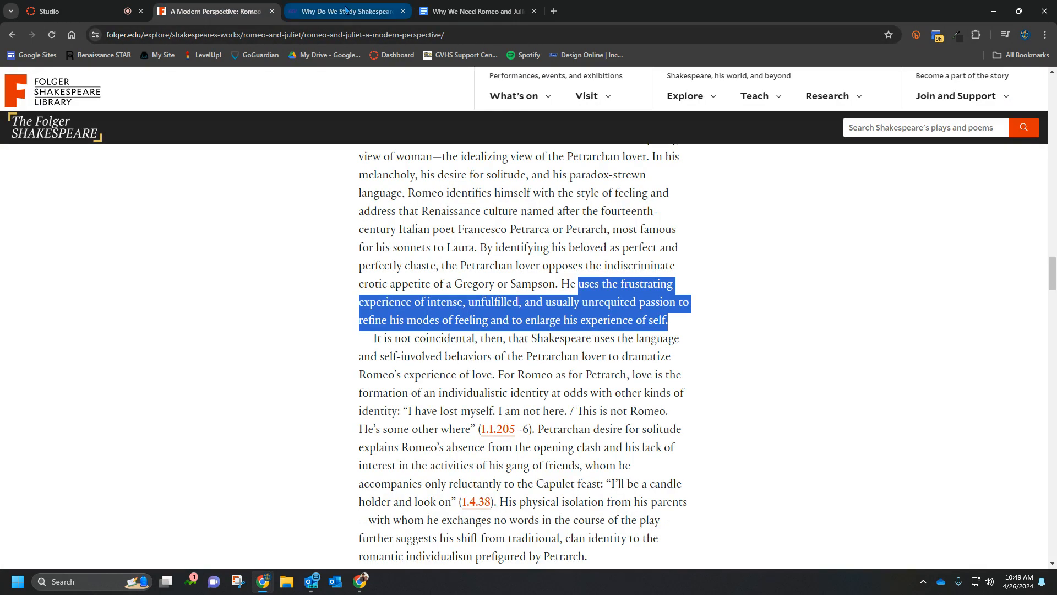
{"action": "left_click", "coordinate": [307, 9]}
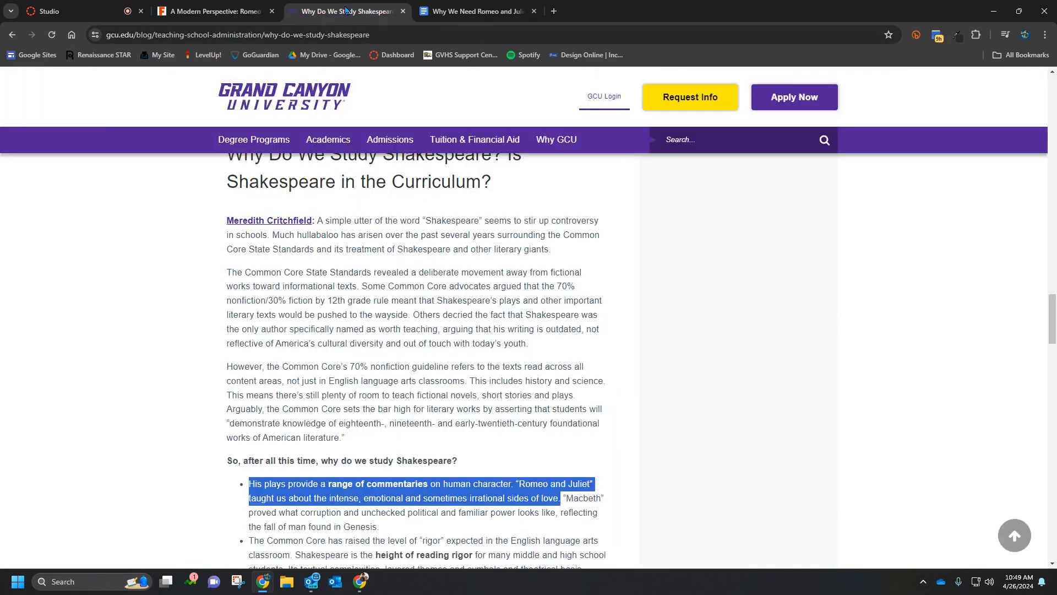
{"action": "left_click", "coordinate": [477, 12]}
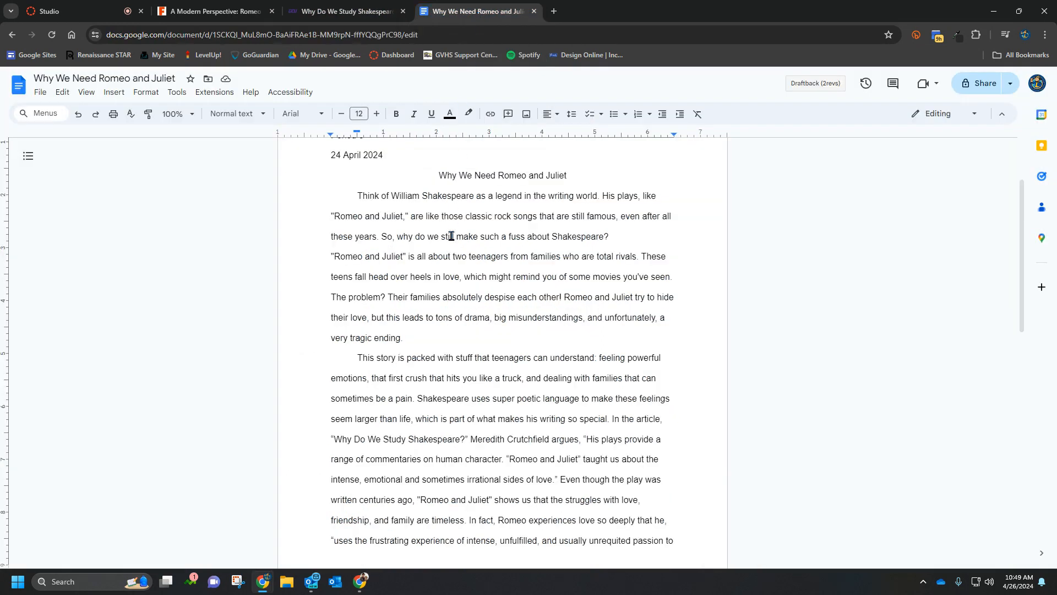
{"action": "scroll", "coordinate": [451, 236], "scroll_direction": "down", "scroll_amount": 10}
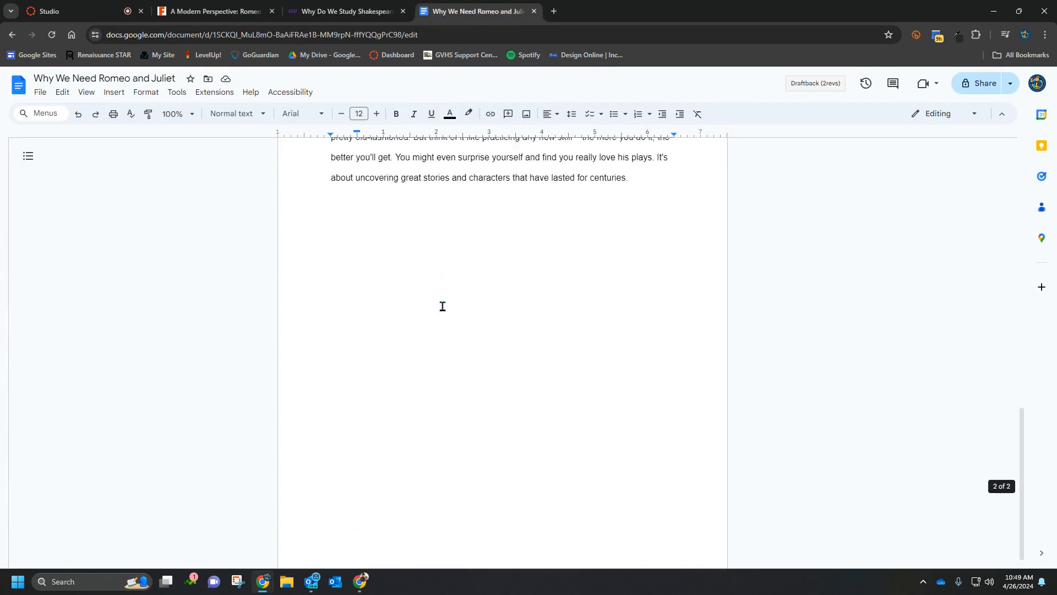
{"action": "scroll", "coordinate": [442, 307], "scroll_direction": "up", "scroll_amount": 9}
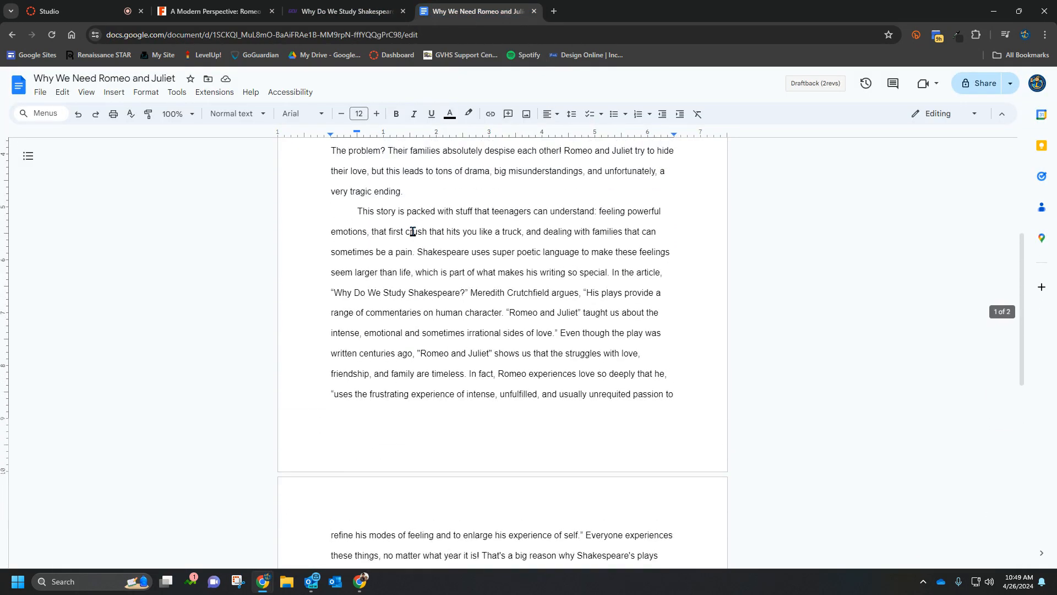
{"action": "scroll", "coordinate": [413, 231], "scroll_direction": "up", "scroll_amount": 3}
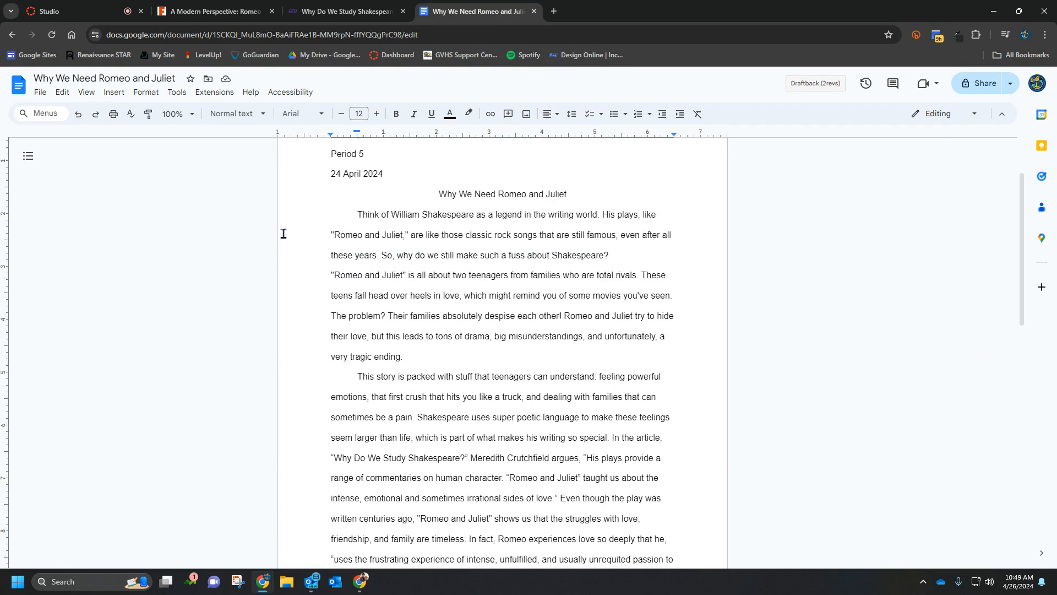
Open the document's citations tool and choose MLA (8th ed.) as the citation style
{"action": "left_click", "coordinate": [176, 95]}
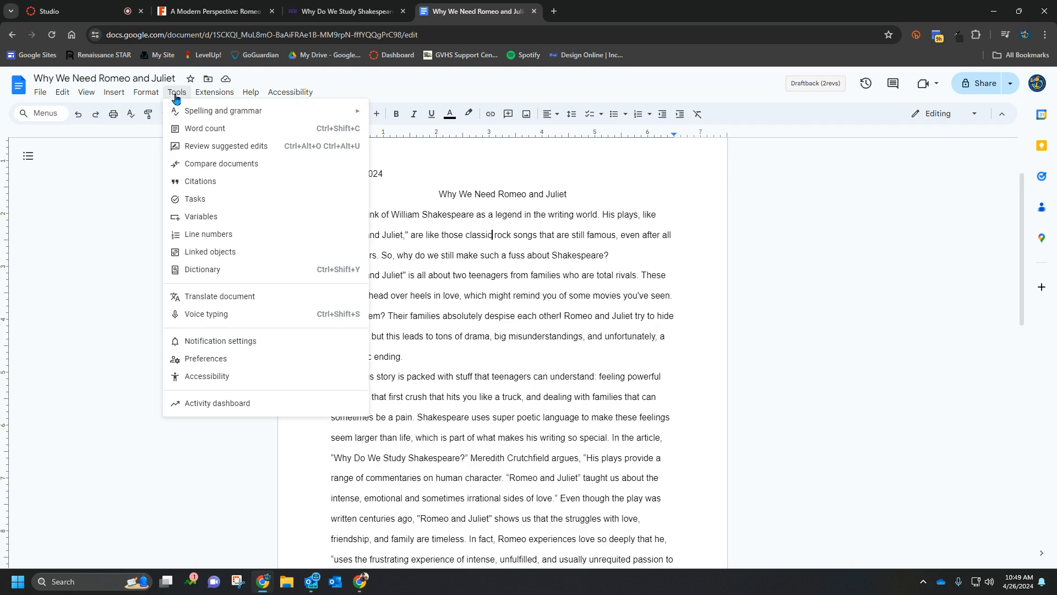
{"action": "left_click", "coordinate": [200, 182]}
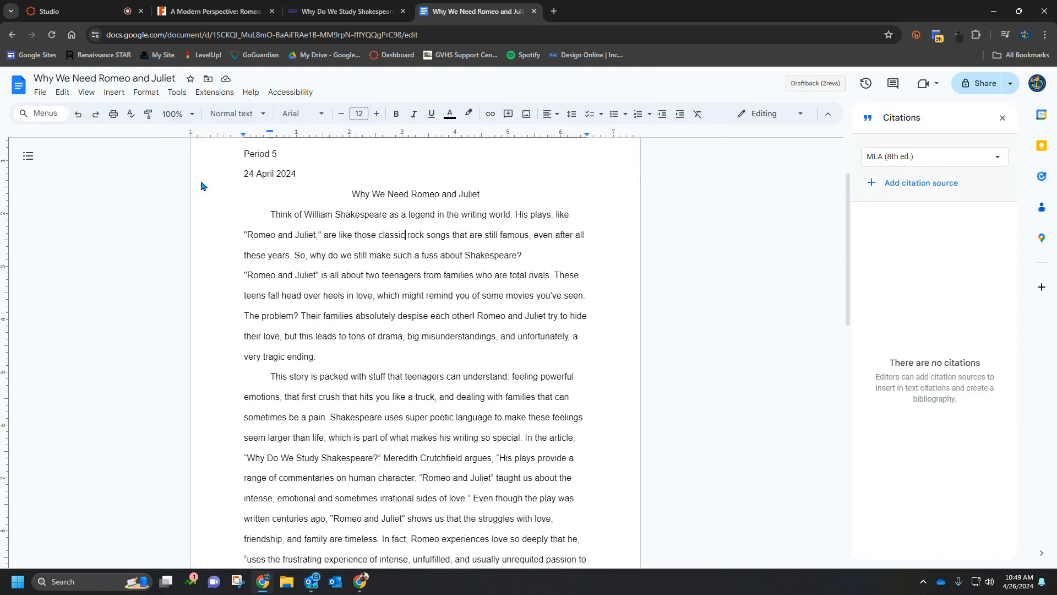
{"action": "left_click", "coordinate": [910, 159]}
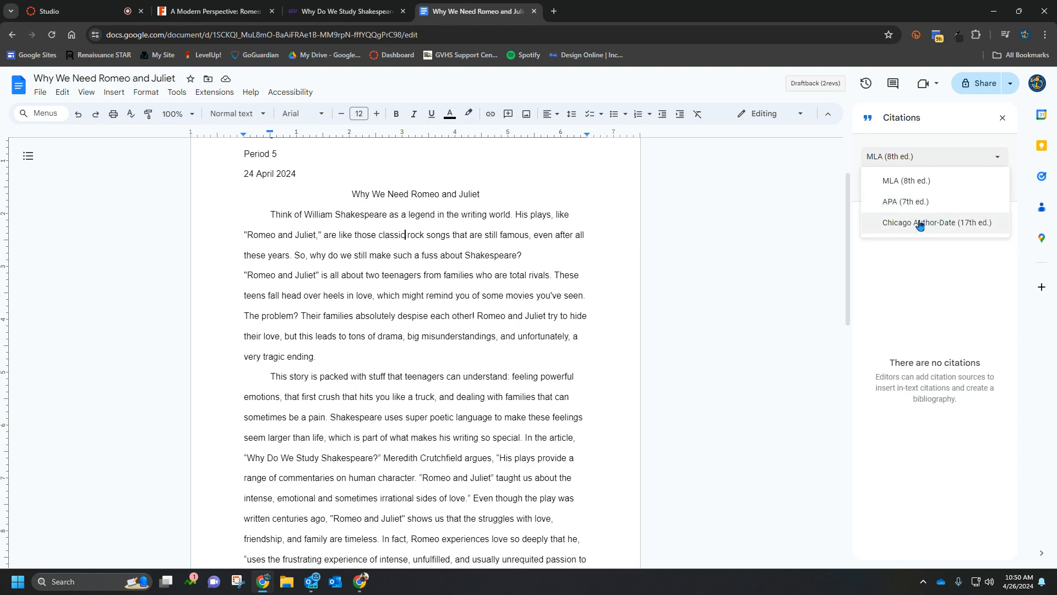
{"action": "left_click", "coordinate": [910, 187]}
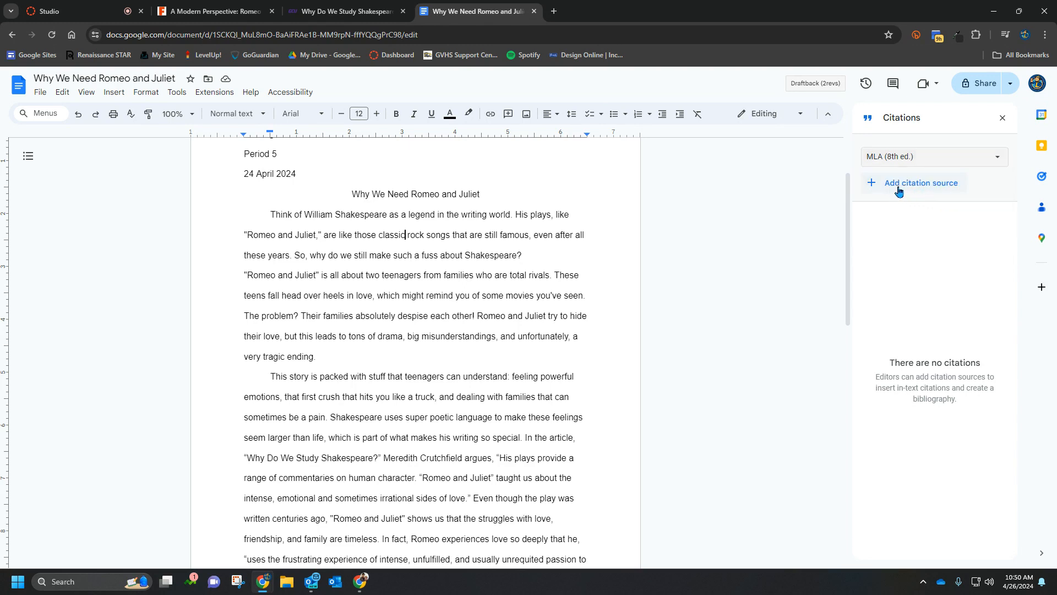
Start a new citation source with Website as the source type, accessed by Website
{"action": "left_click", "coordinate": [899, 190]}
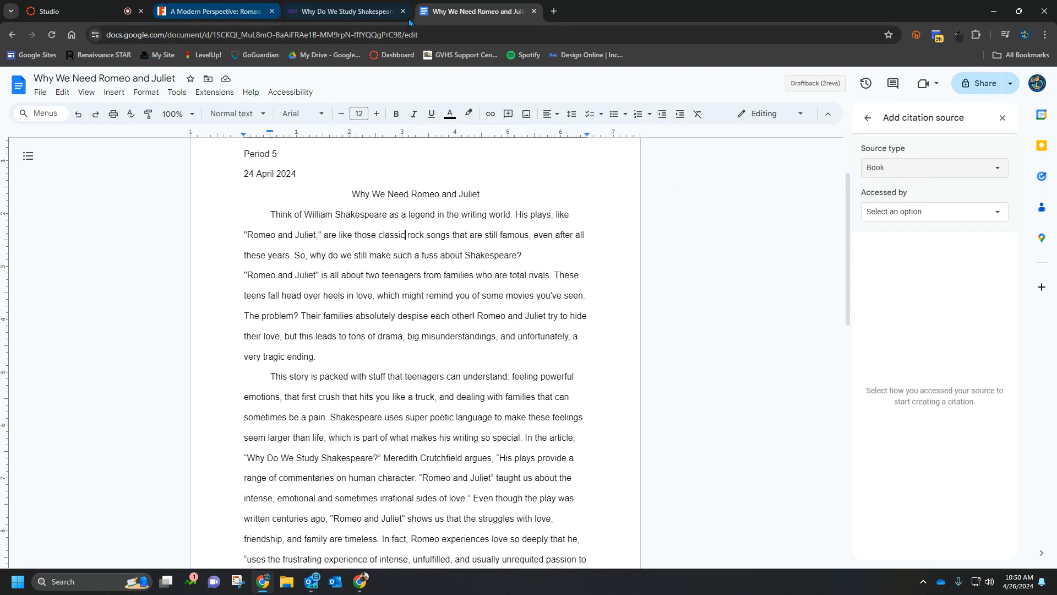
{"action": "left_click", "coordinate": [896, 173]}
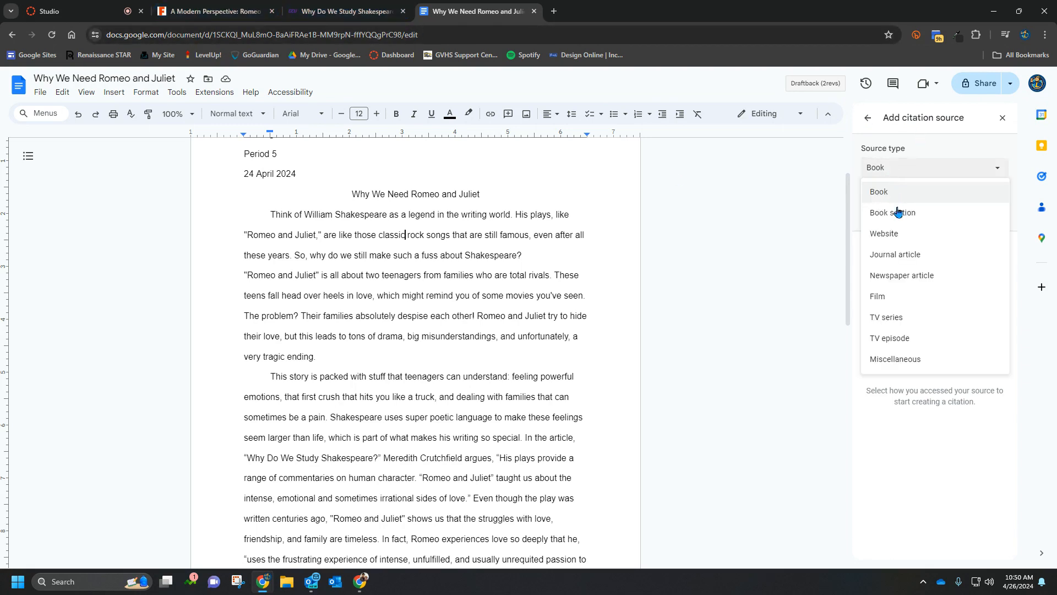
{"action": "left_click", "coordinate": [898, 236]}
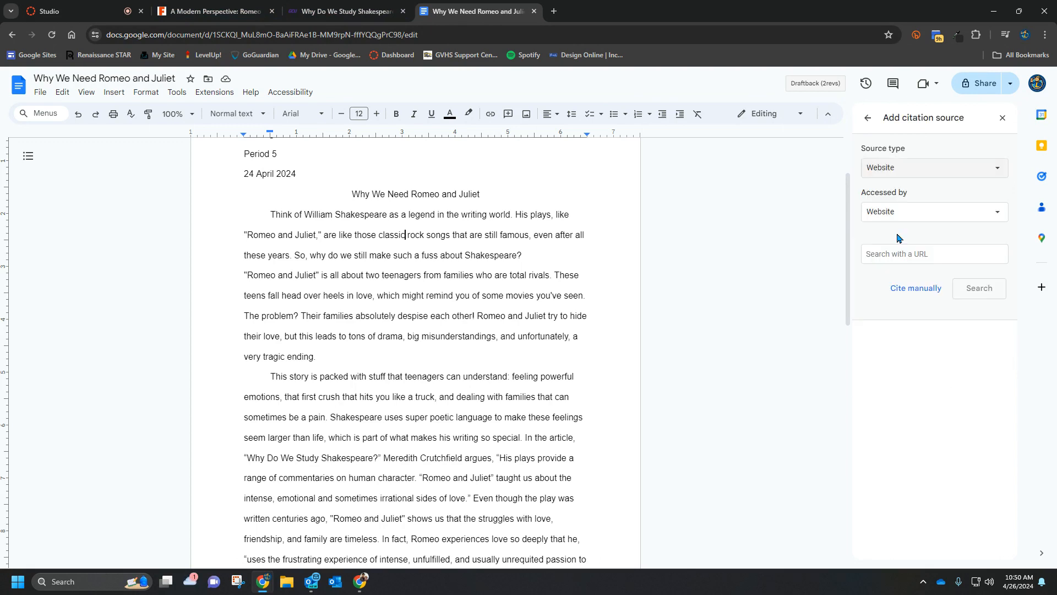
{"action": "left_click", "coordinate": [906, 213]}
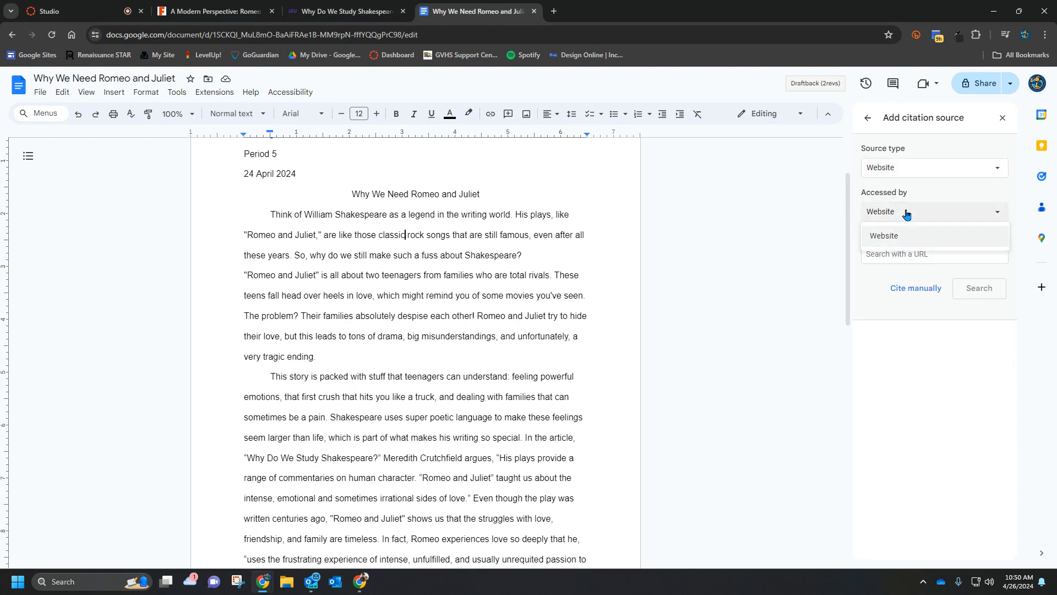
{"action": "left_click", "coordinate": [910, 215]}
Copy the web address of the Folger article "A Modern Perspective: Romeo and Juliet" and search for the citation source with it
{"action": "left_click", "coordinate": [898, 254]}
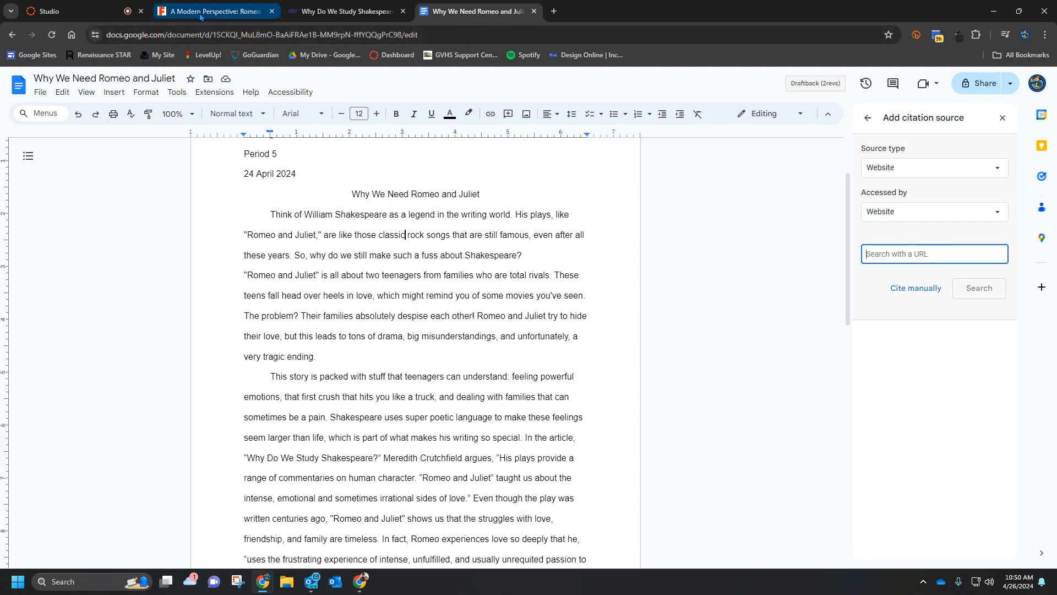
{"action": "left_click", "coordinate": [207, 12]}
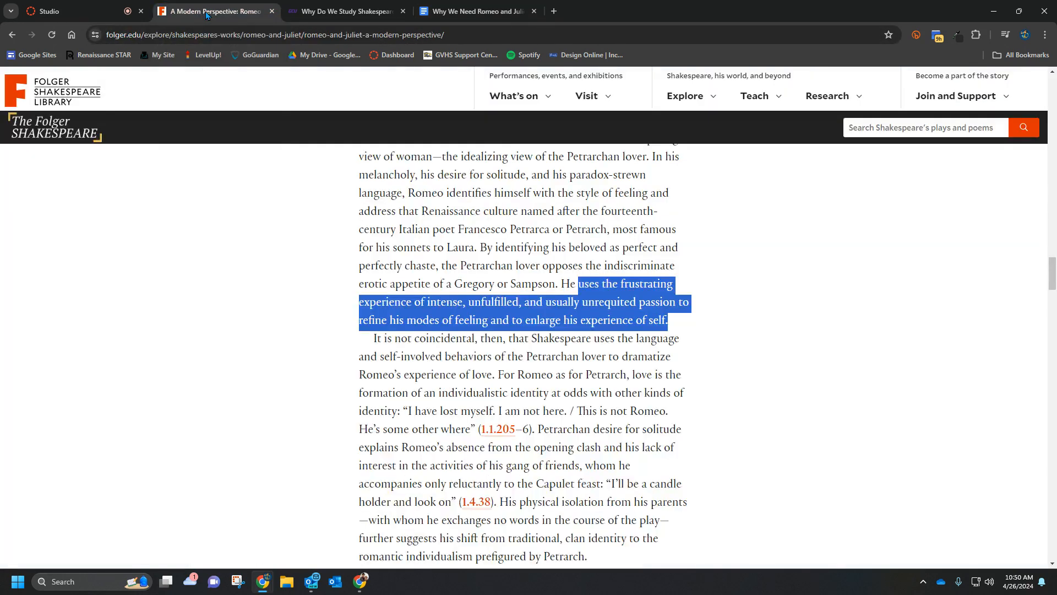
{"action": "left_click", "coordinate": [204, 34]}
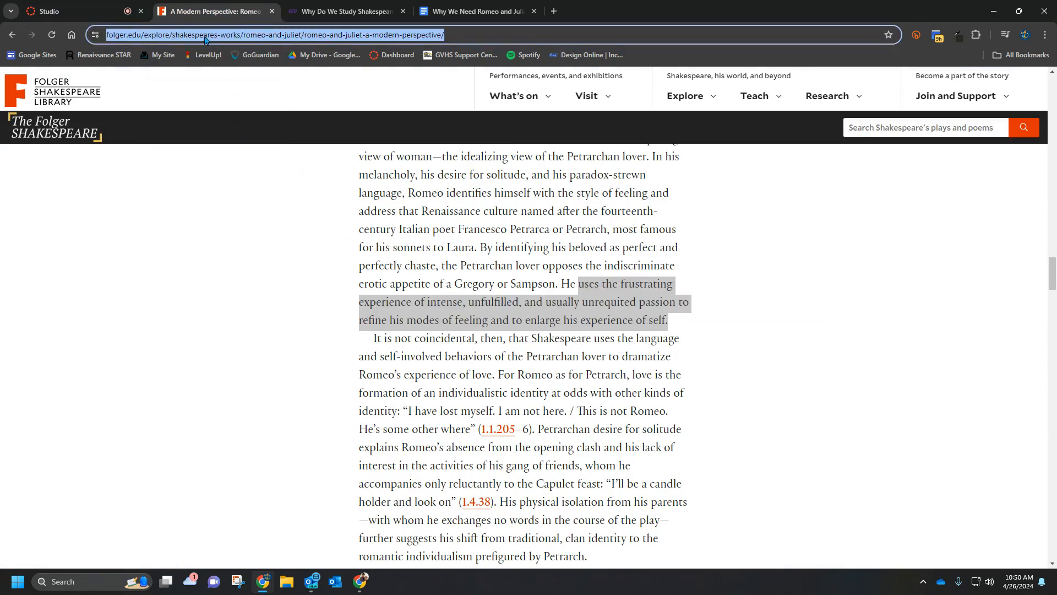
{"action": "left_click", "coordinate": [479, 11]}
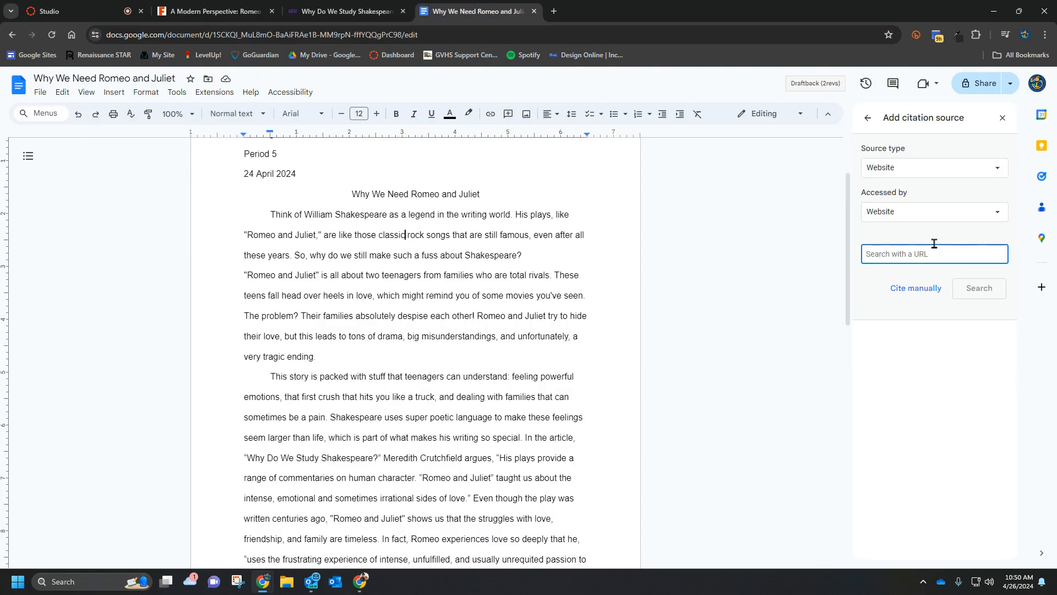
{"action": "key", "text": "ctrl+v"}
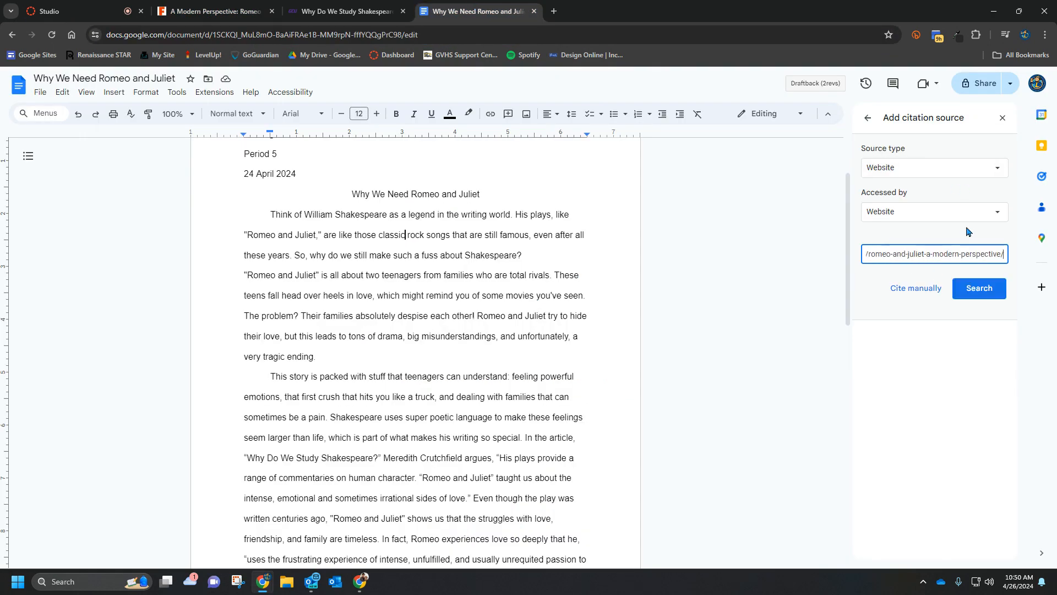
{"action": "left_click", "coordinate": [982, 292]}
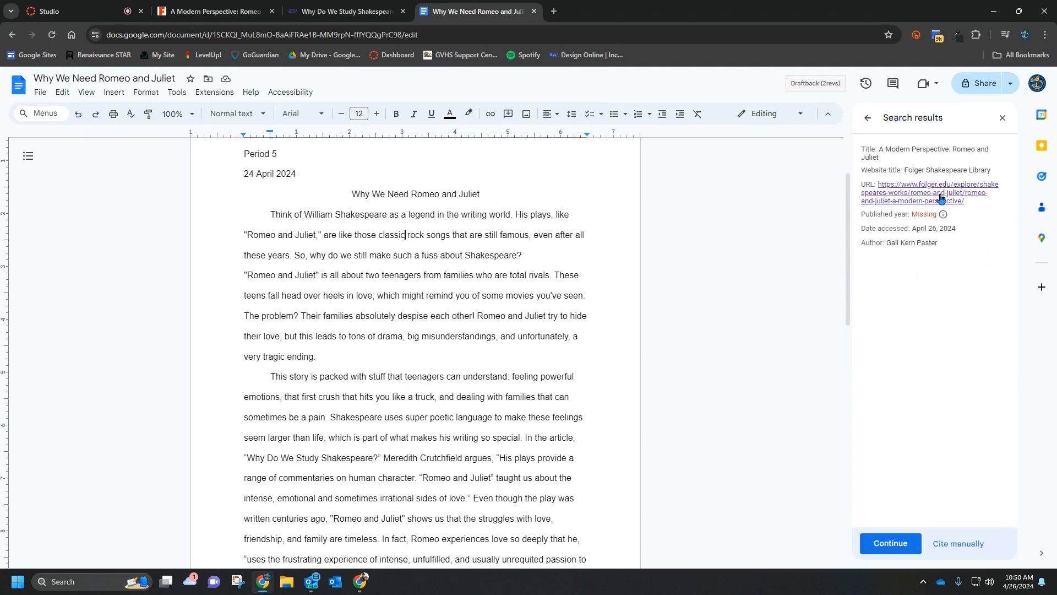
Check the published year and author in the retrieved source details, and continue to the website citation form
{"action": "left_click_drag", "start_coordinate": [916, 216], "coordinate": [937, 218]}
{"action": "left_click", "coordinate": [911, 268]}
{"action": "left_click_drag", "start_coordinate": [892, 244], "coordinate": [940, 254]}
{"action": "left_click", "coordinate": [931, 276]}
{"action": "left_click", "coordinate": [897, 544]}
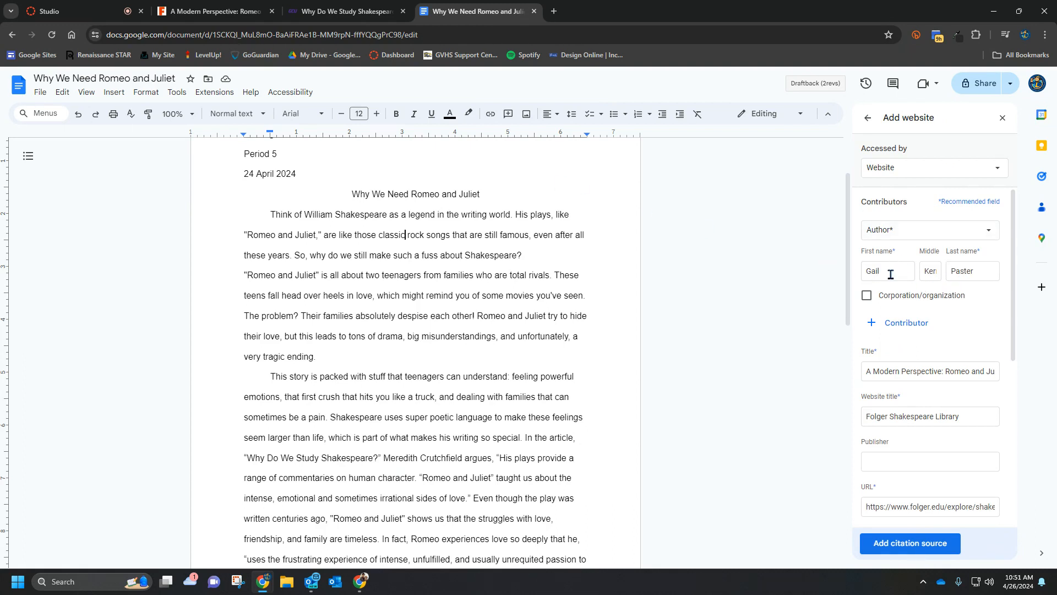
Compare the author name fields in the citation form with the byline of the Folger article
{"action": "left_click", "coordinate": [927, 271]}
{"action": "left_click", "coordinate": [961, 274]}
{"action": "left_click", "coordinate": [215, 11]}
{"action": "scroll", "coordinate": [441, 100], "scroll_direction": "up", "scroll_amount": 15}
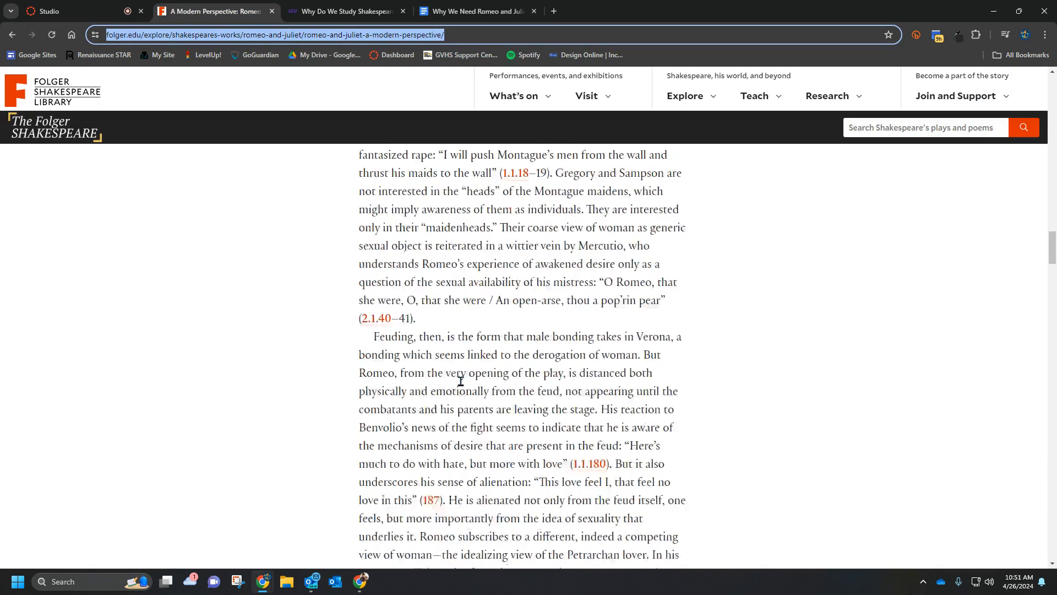
{"action": "scroll", "coordinate": [441, 100], "scroll_direction": "up", "scroll_amount": 5}
{"action": "left_click_drag", "start_coordinate": [492, 370], "coordinate": [578, 373]}
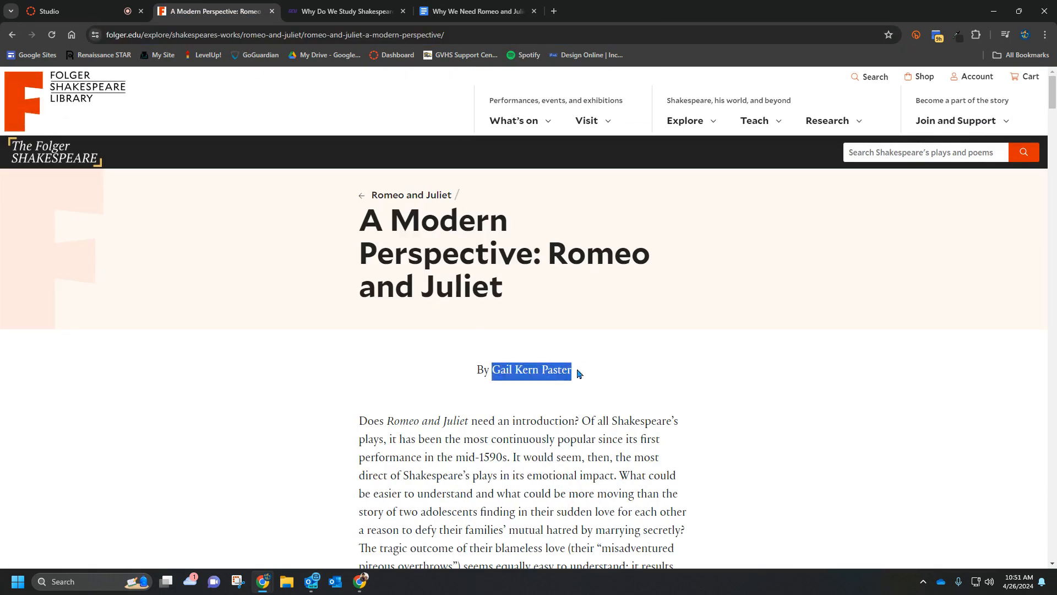
Look through the Folger article down to its footer for publication details, and return to the citation form
{"action": "scroll", "coordinate": [565, 422], "scroll_direction": "down", "scroll_amount": 20}
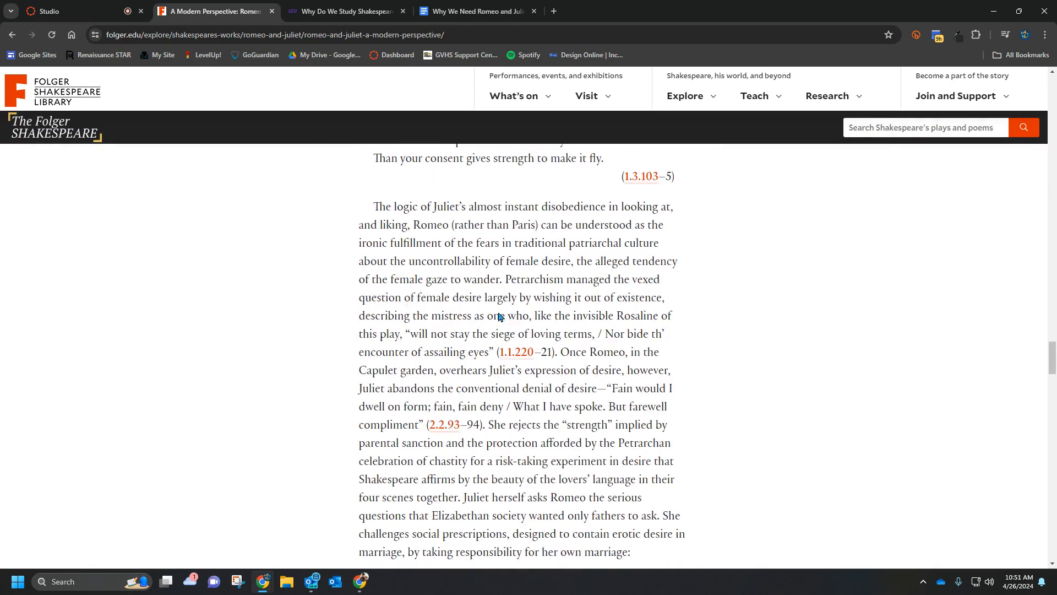
{"action": "scroll", "coordinate": [507, 307], "scroll_direction": "down", "scroll_amount": 20}
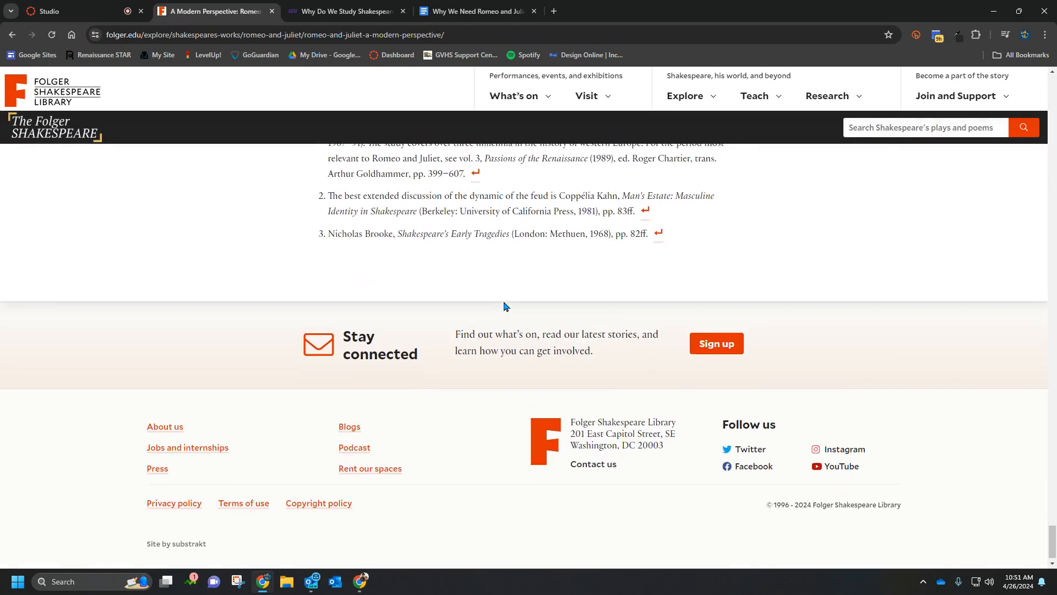
{"action": "scroll", "coordinate": [507, 307], "scroll_direction": "down", "scroll_amount": 1}
{"action": "scroll", "coordinate": [505, 304], "scroll_direction": "up", "scroll_amount": 3}
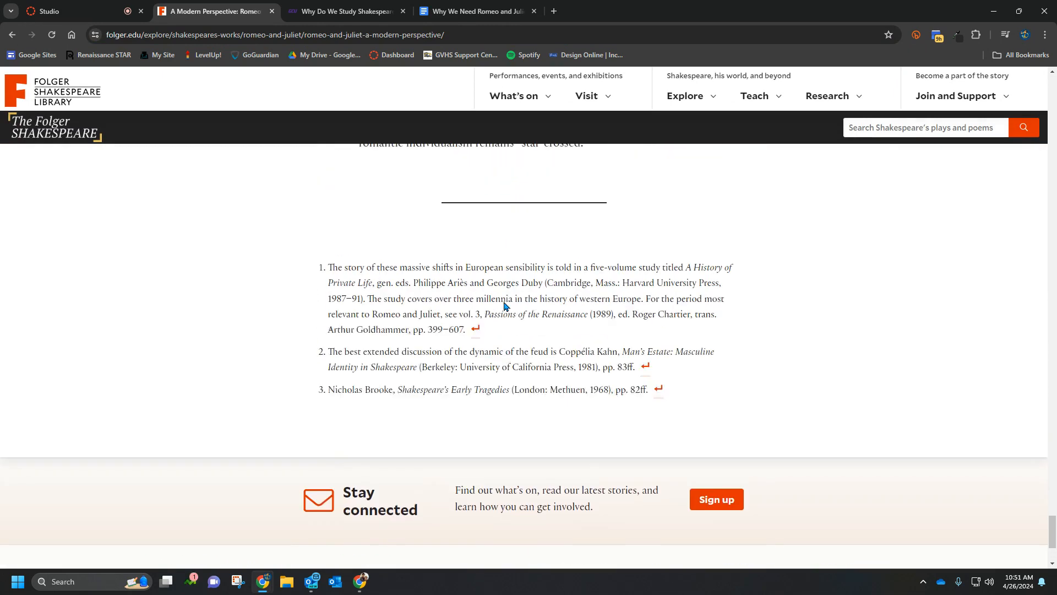
{"action": "scroll", "coordinate": [505, 302], "scroll_direction": "up", "scroll_amount": 20}
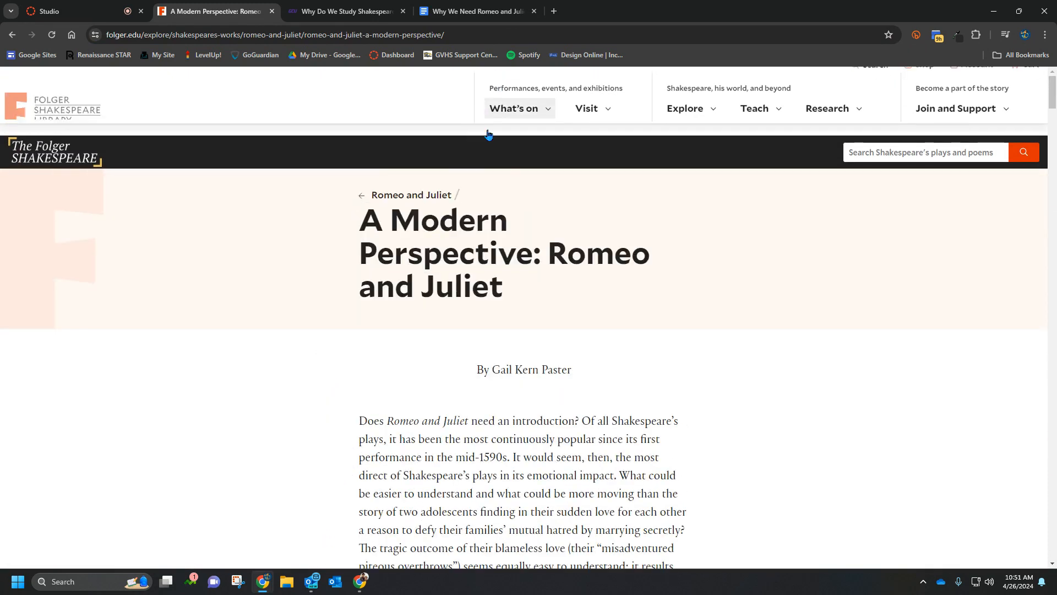
{"action": "left_click", "coordinate": [487, 7]}
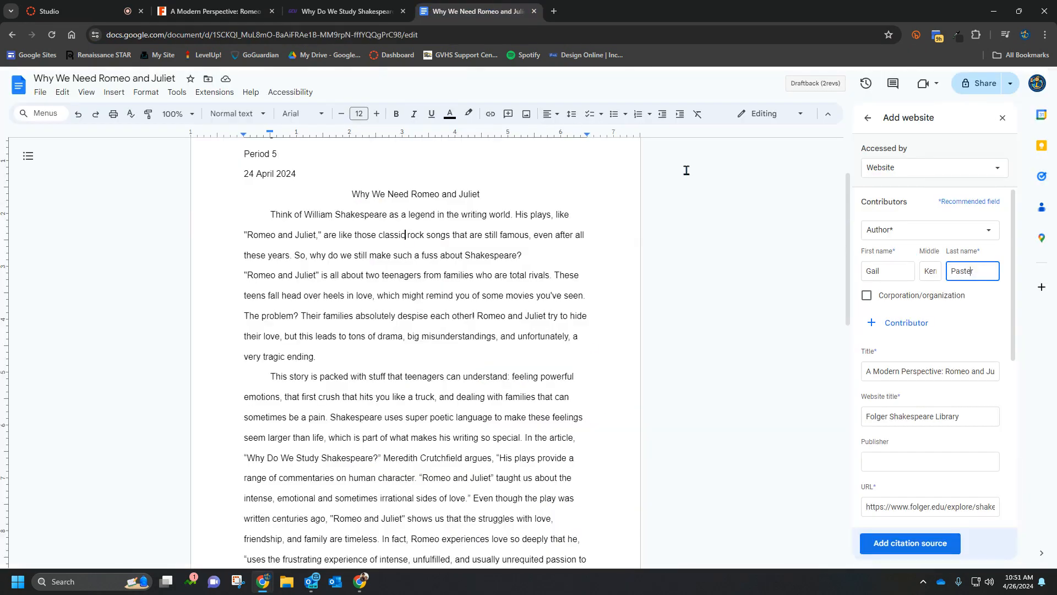
Review the citation form's fields, checking the article title and the website title
{"action": "scroll", "coordinate": [905, 388], "scroll_direction": "down", "scroll_amount": 3}
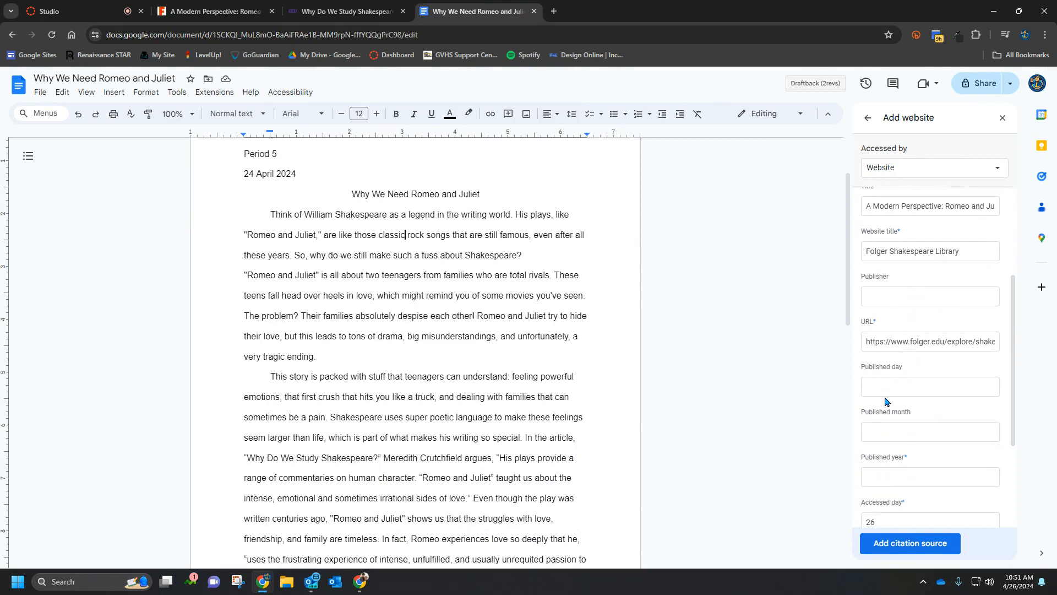
{"action": "scroll", "coordinate": [890, 290], "scroll_direction": "up", "scroll_amount": 3}
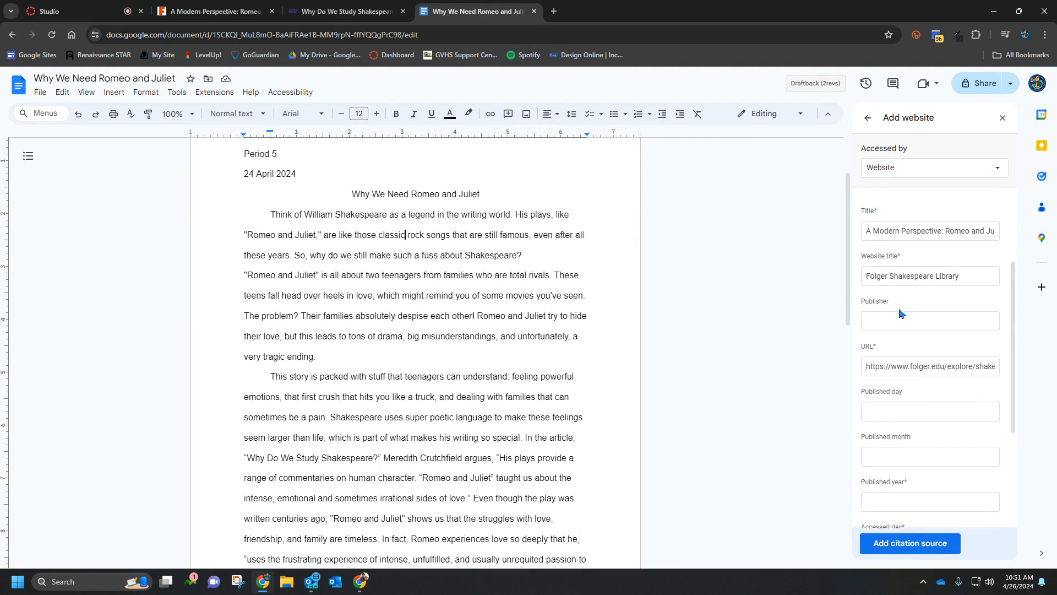
{"action": "scroll", "coordinate": [917, 321], "scroll_direction": "down", "scroll_amount": 2}
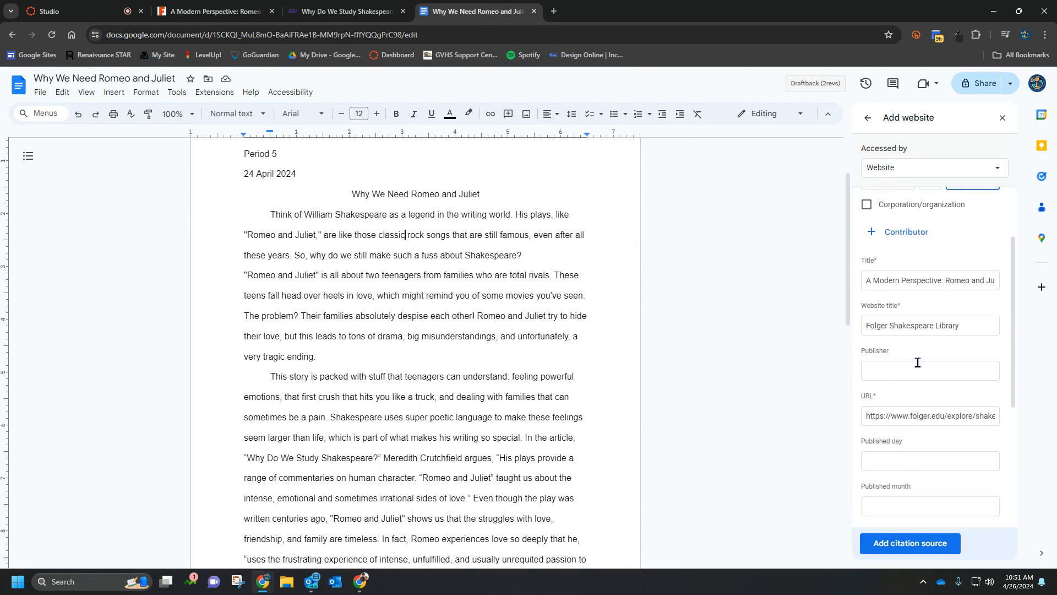
{"action": "left_click_drag", "start_coordinate": [869, 266], "coordinate": [986, 268]}
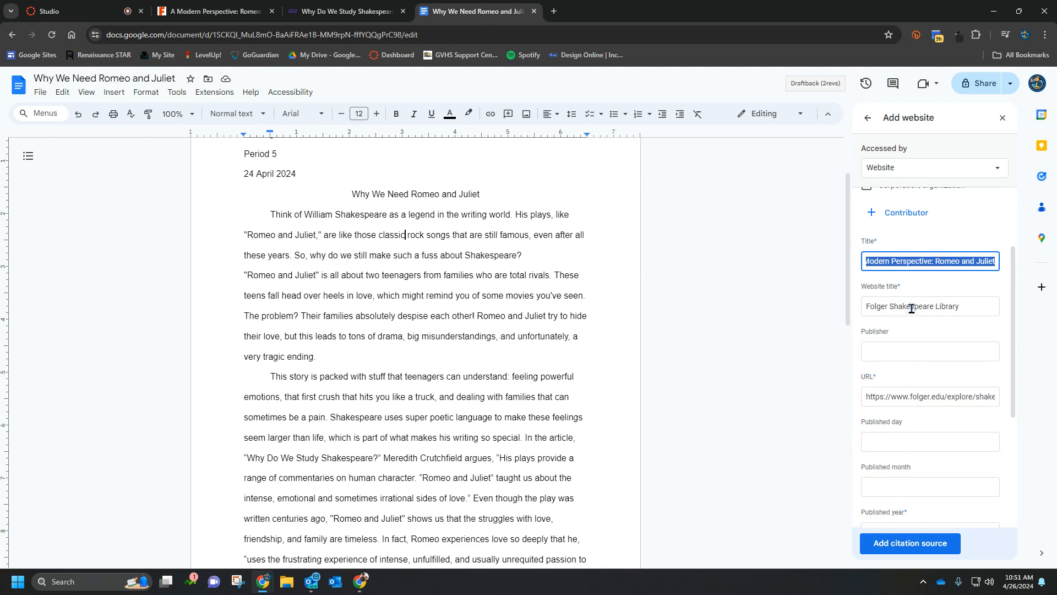
{"action": "left_click_drag", "start_coordinate": [960, 307], "coordinate": [841, 315]}
Fill in the publisher as Folger Shakespeare Library, copied from the copyright line in the Folger article's footer
{"action": "left_click", "coordinate": [881, 359]}
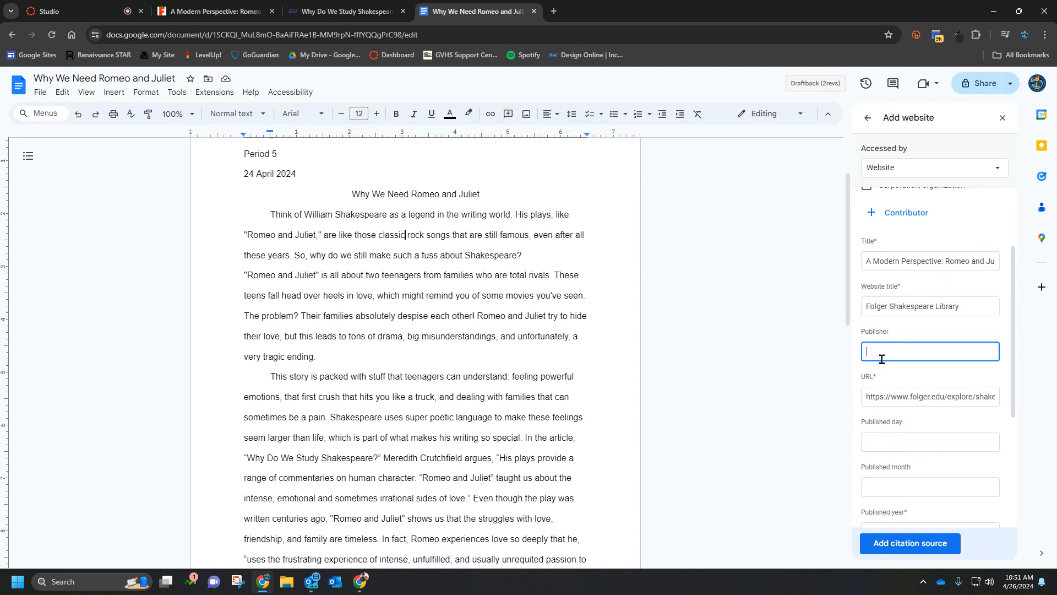
{"action": "left_click", "coordinate": [214, 11]}
{"action": "scroll", "coordinate": [396, 228], "scroll_direction": "down", "scroll_amount": 20}
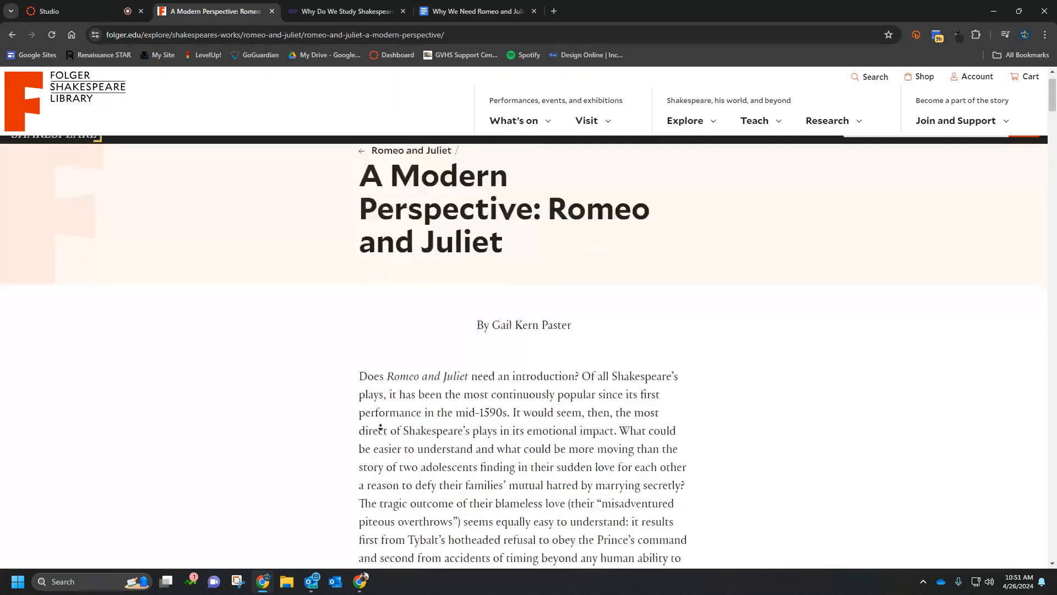
{"action": "scroll", "coordinate": [363, 567], "scroll_direction": "down", "scroll_amount": 7}
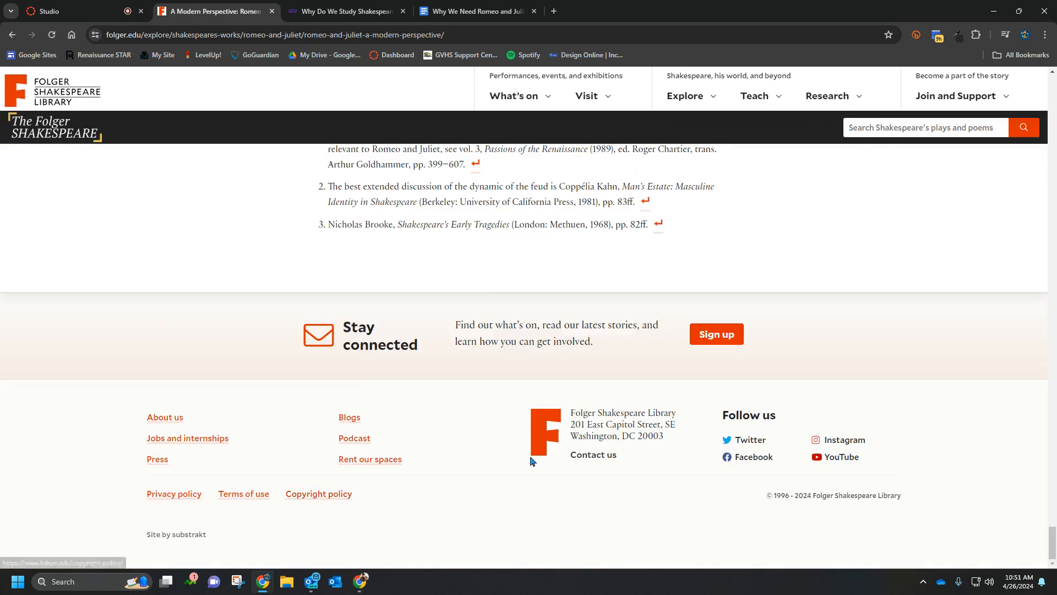
{"action": "left_click_drag", "start_coordinate": [570, 413], "coordinate": [678, 414]}
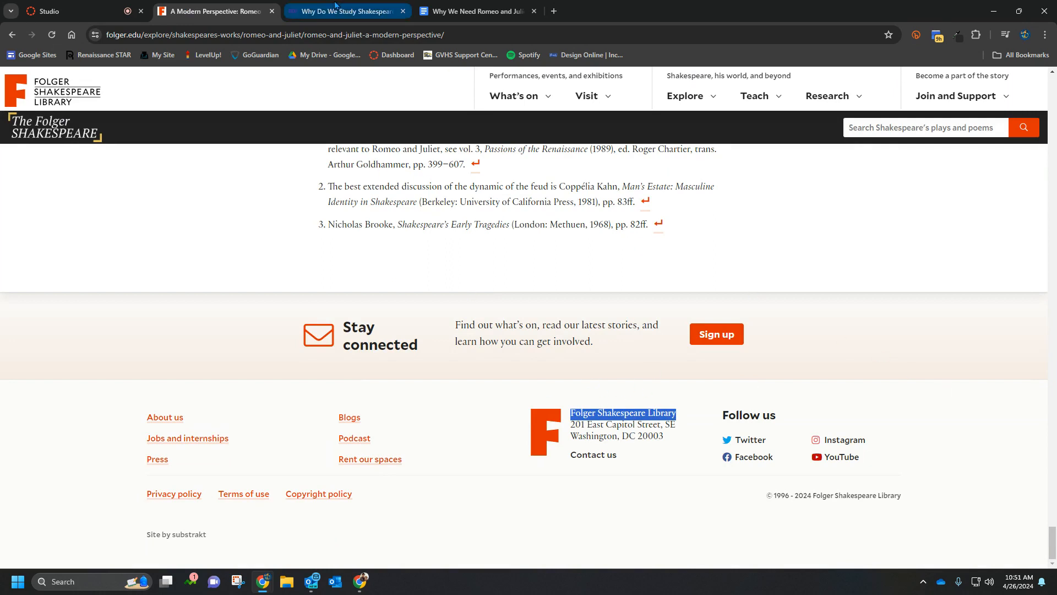
{"action": "left_click_drag", "start_coordinate": [766, 496], "coordinate": [911, 500]}
{"action": "left_click_drag", "start_coordinate": [814, 497], "coordinate": [894, 497]}
{"action": "key", "text": "ctrl+c"}
{"action": "left_click", "coordinate": [523, 8]}
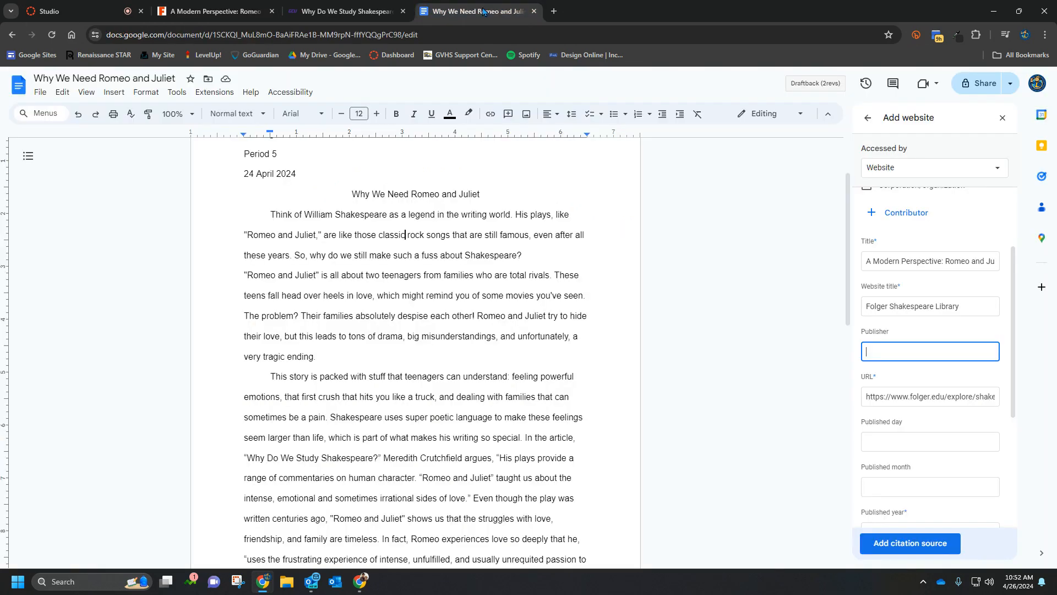
{"action": "key", "text": "ctrl+v"}
Compare the site name in the Folger page's header logo with the website title in the citation form
{"action": "left_click", "coordinate": [216, 11]}
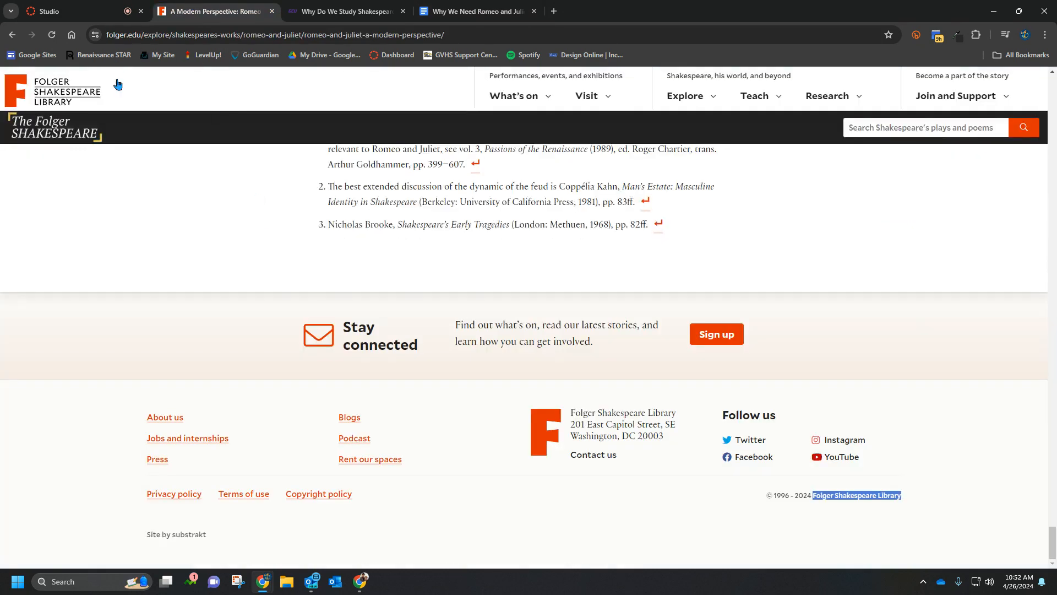
{"action": "left_click", "coordinate": [60, 97]}
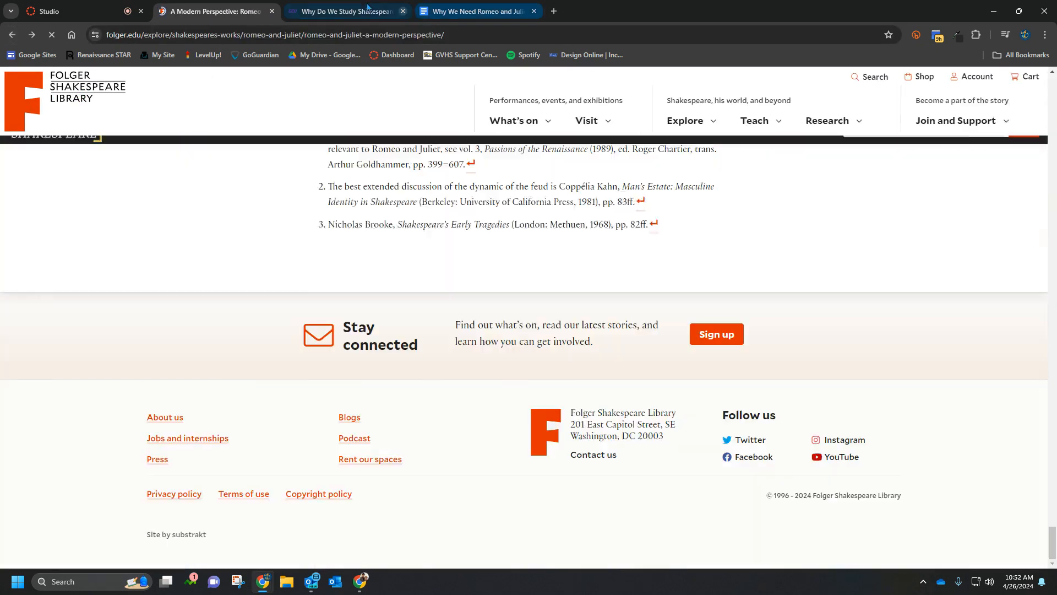
{"action": "left_click", "coordinate": [369, 10]}
{"action": "left_click", "coordinate": [473, 10]}
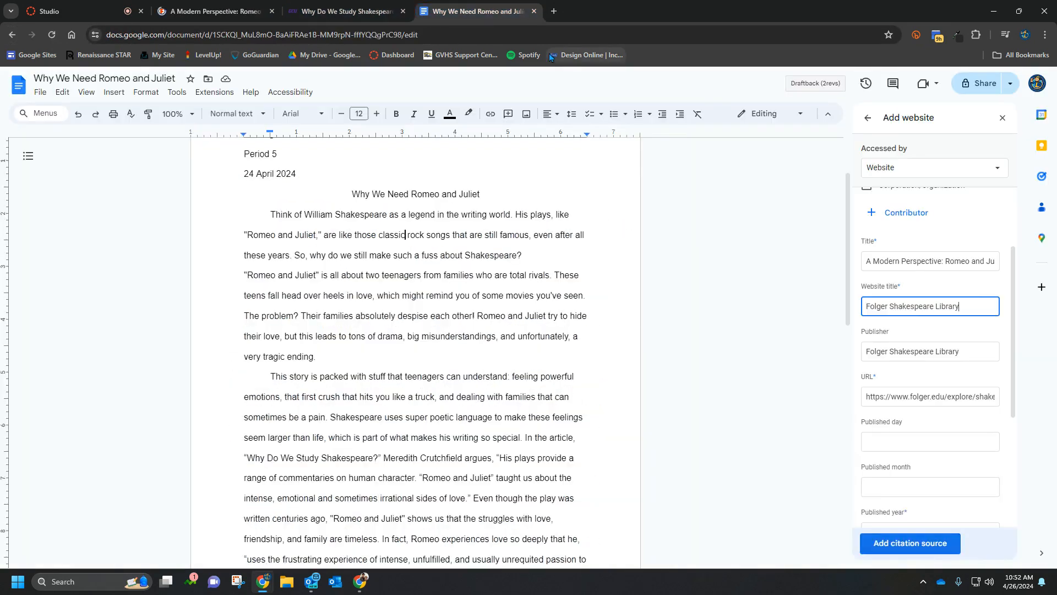
{"action": "left_click_drag", "start_coordinate": [982, 307], "coordinate": [833, 317]}
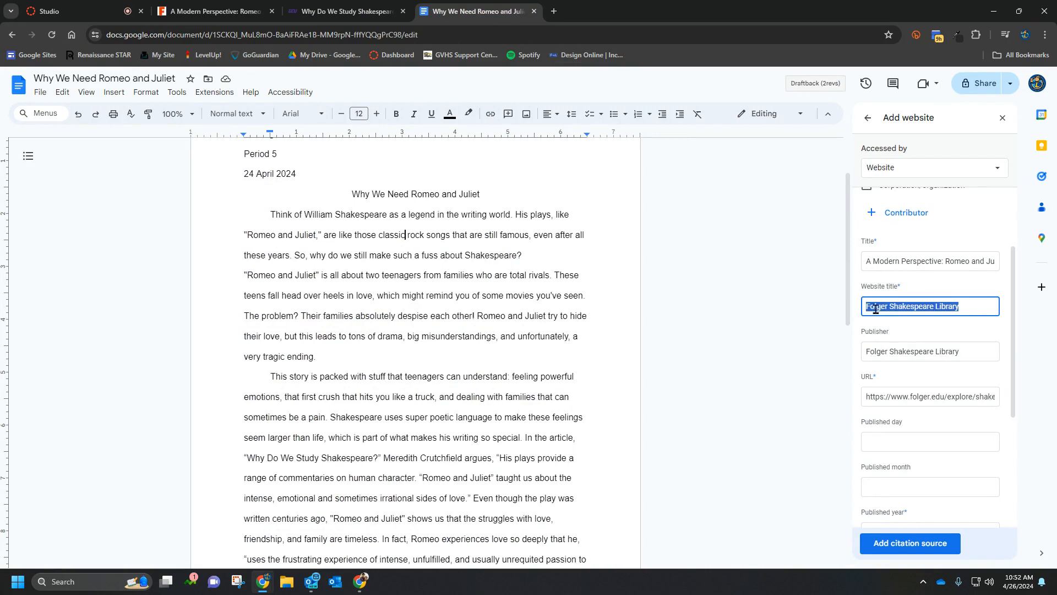
Check the URL, publication date and access date fields, and add the Folger article as a citation source
{"action": "left_click_drag", "start_coordinate": [934, 398], "coordinate": [917, 399]}
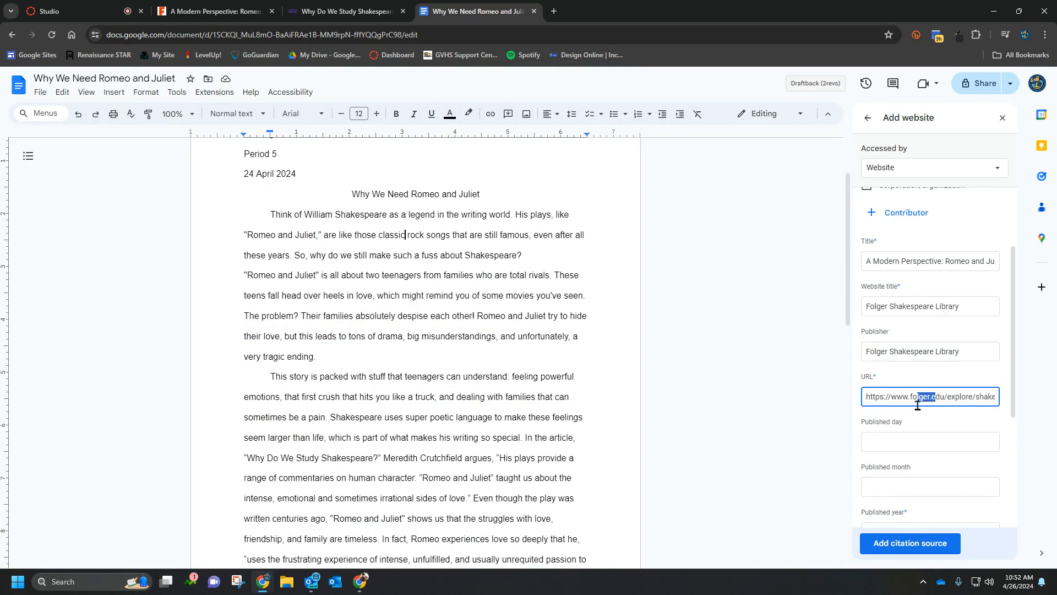
{"action": "scroll", "coordinate": [852, 439], "scroll_direction": "down", "scroll_amount": 1}
{"action": "scroll", "coordinate": [896, 406], "scroll_direction": "down", "scroll_amount": 4}
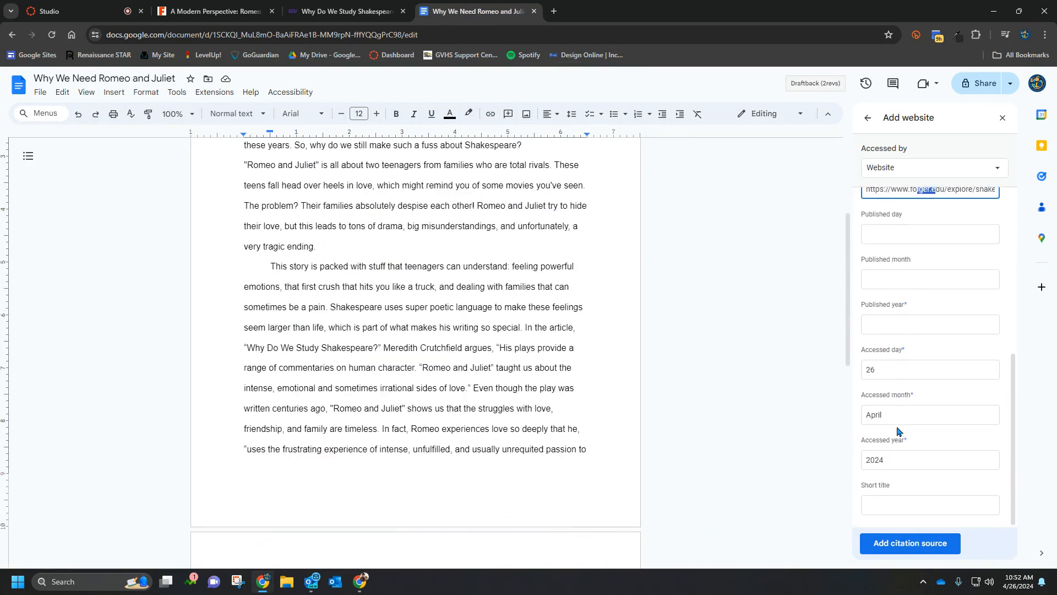
{"action": "left_click", "coordinate": [914, 551]}
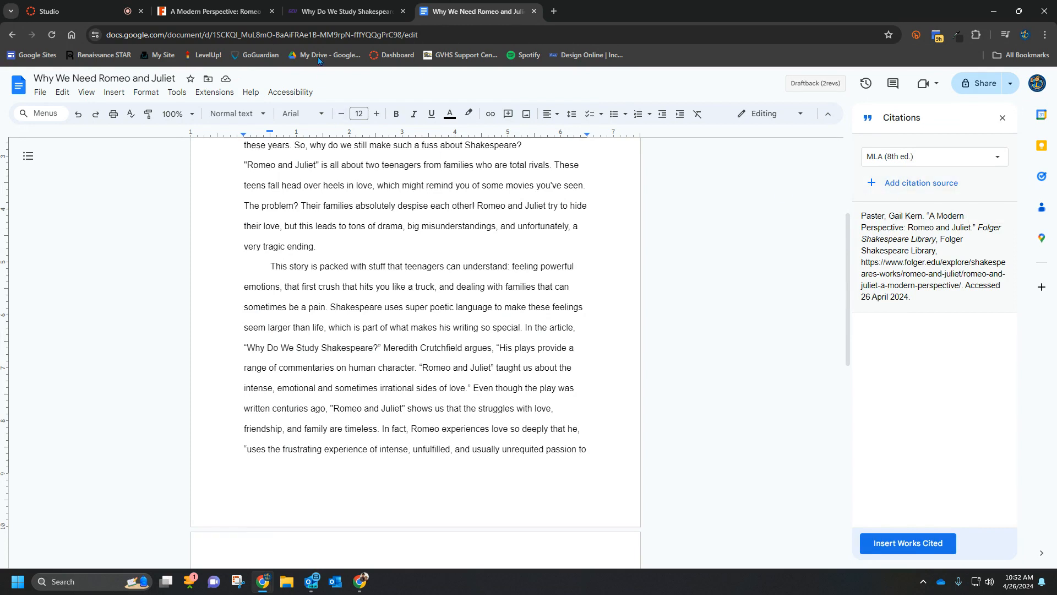
Copy the web address of the Grand Canyon University article "Why Do We Study Shakespeare?" and return to the essay
{"action": "left_click", "coordinate": [344, 11]}
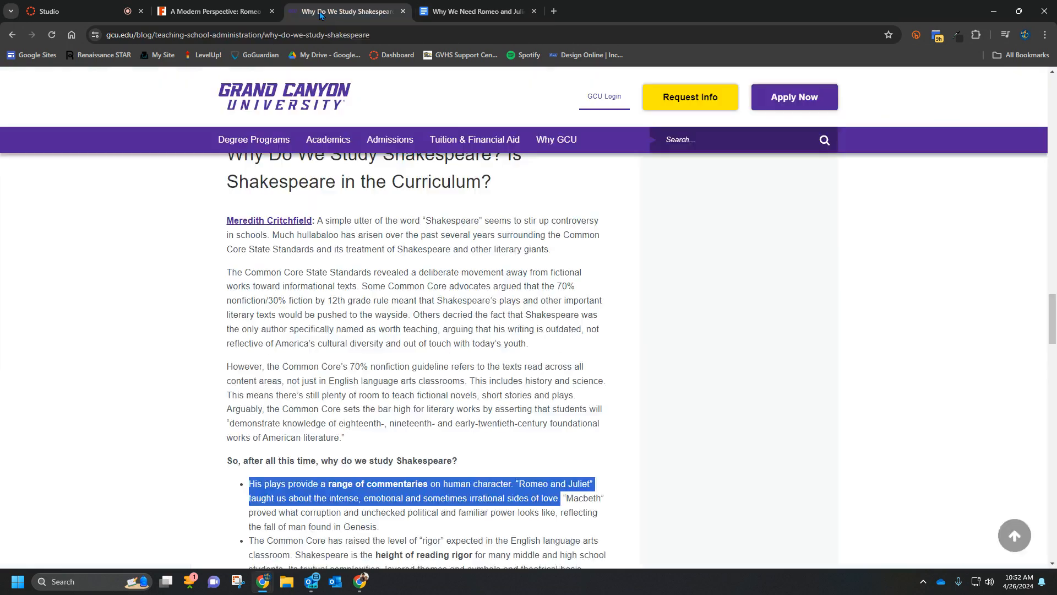
{"action": "left_click", "coordinate": [298, 34]}
{"action": "key", "text": "ctrl+c"}
{"action": "left_click", "coordinate": [474, 11]}
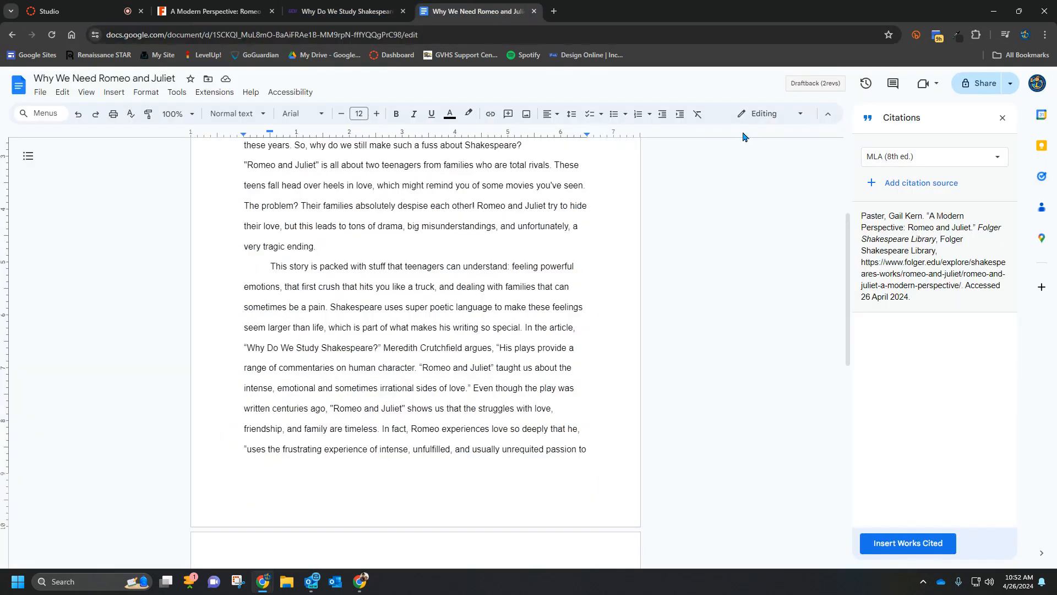
Start a new citation source with type Website, accessed by Website, and look it up with the copied URL
{"action": "left_click", "coordinate": [906, 186]}
{"action": "left_click", "coordinate": [913, 211]}
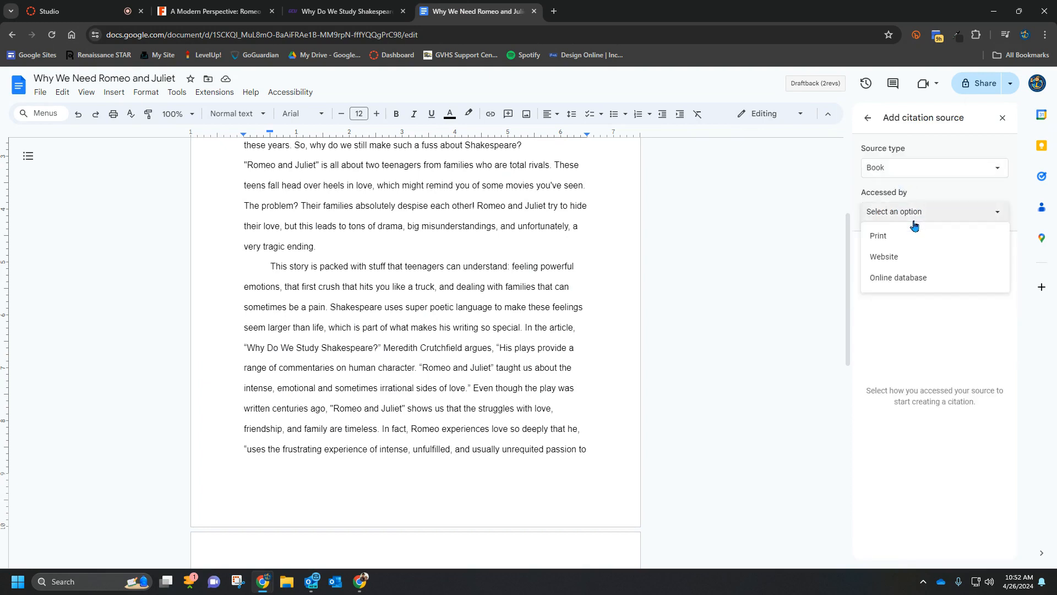
{"action": "left_click", "coordinate": [906, 173]}
{"action": "left_click", "coordinate": [904, 236]}
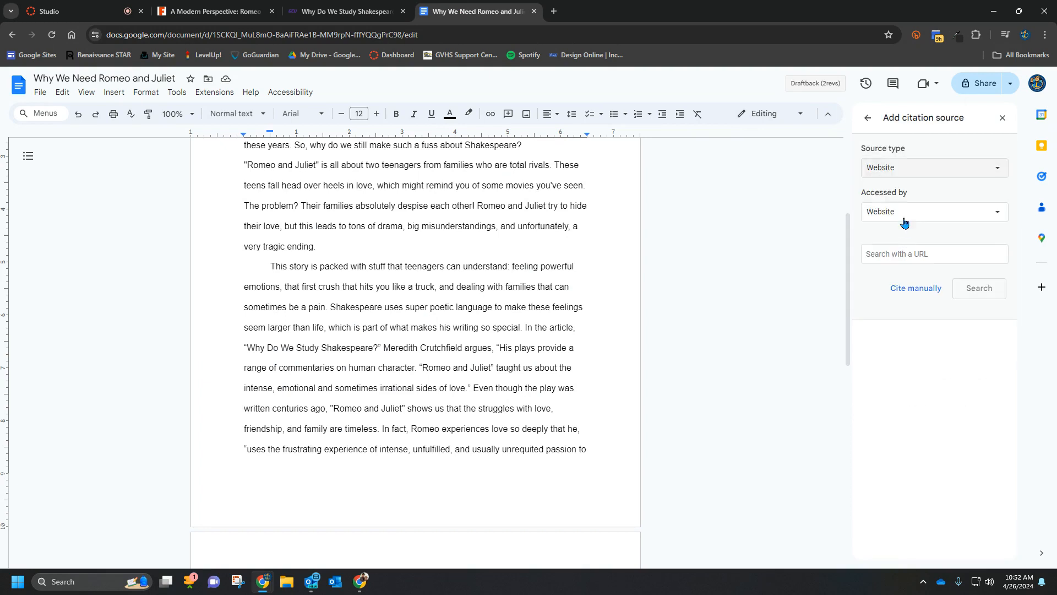
{"action": "left_click", "coordinate": [906, 255]}
{"action": "key", "text": "ctrl+v"}
{"action": "left_click", "coordinate": [981, 291]}
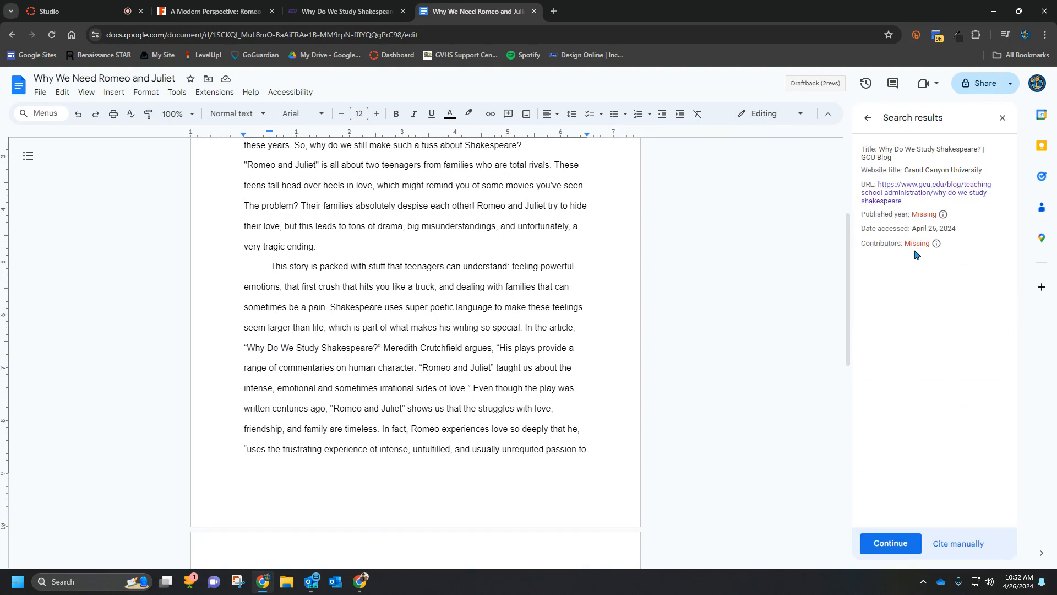
Continue to the citation form with the retrieved details and add two more author entries
{"action": "left_click", "coordinate": [903, 544]}
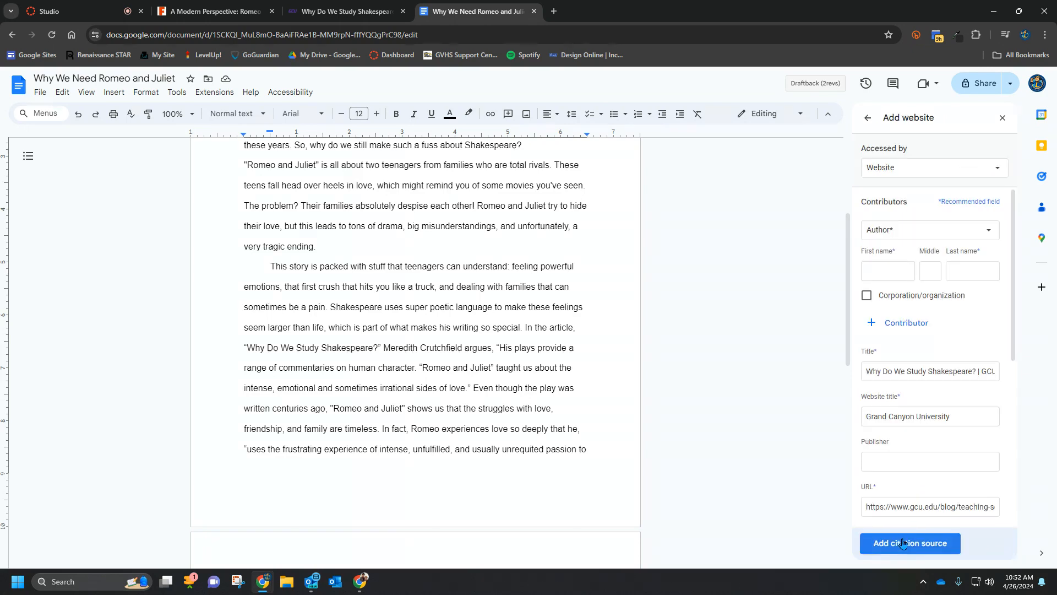
{"action": "left_click", "coordinate": [881, 320]}
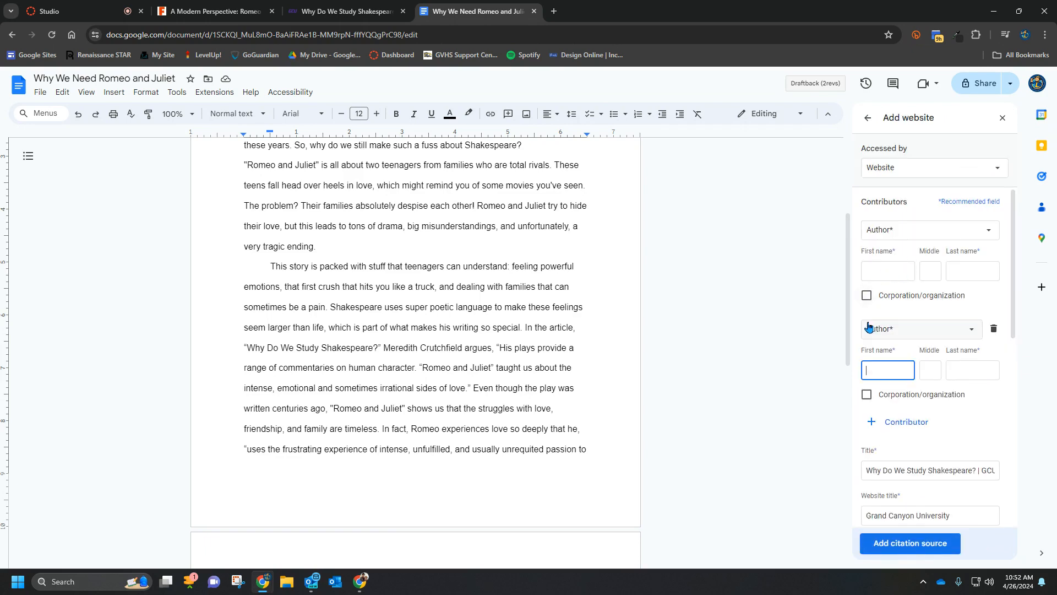
{"action": "left_click", "coordinate": [872, 422]}
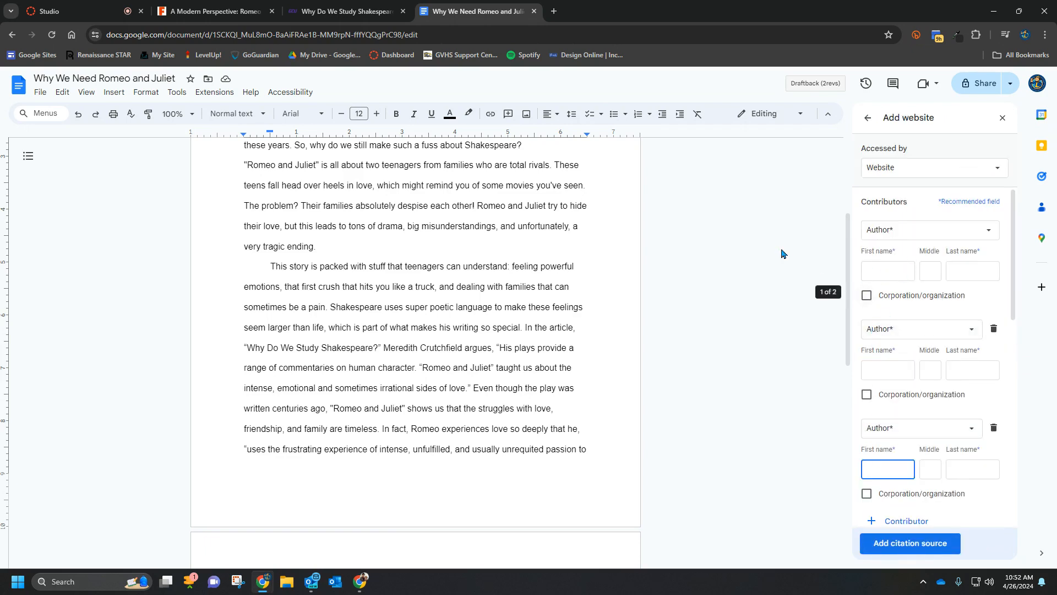
Check the byline of the Grand Canyon University article and enter the first author's first and last name
{"action": "left_click", "coordinate": [347, 12]}
{"action": "scroll", "coordinate": [401, 283], "scroll_direction": "up", "scroll_amount": 20}
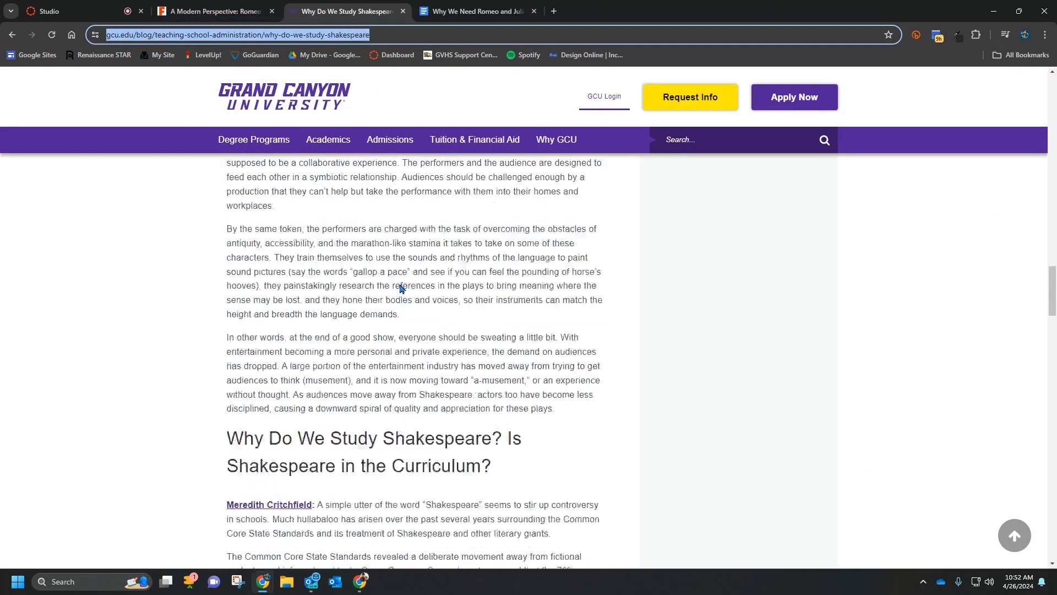
{"action": "scroll", "coordinate": [405, 309], "scroll_direction": "up", "scroll_amount": 4}
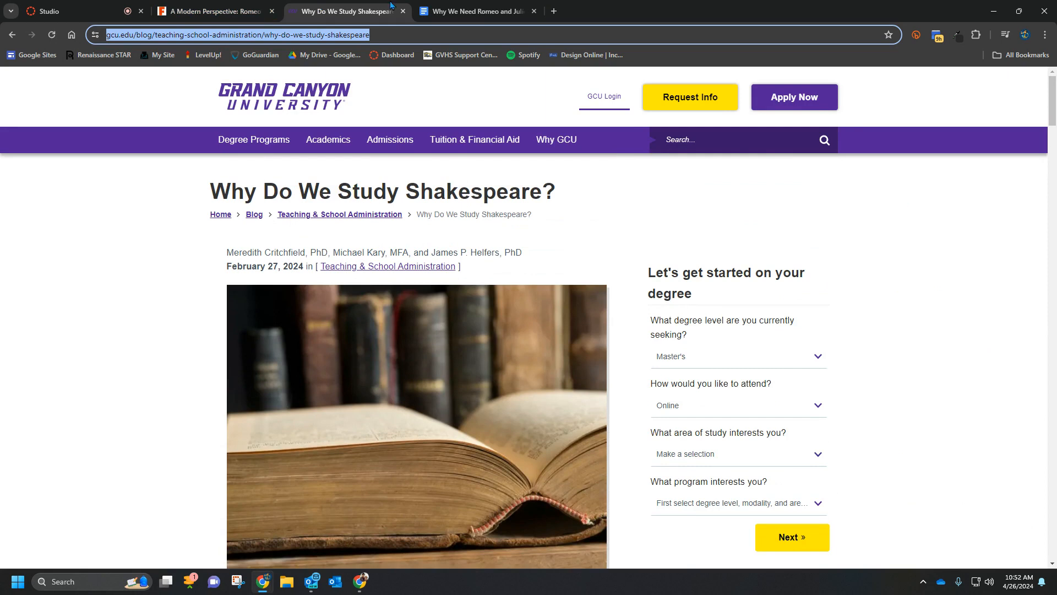
{"action": "left_click", "coordinate": [473, 11]}
{"action": "left_click", "coordinate": [889, 268]}
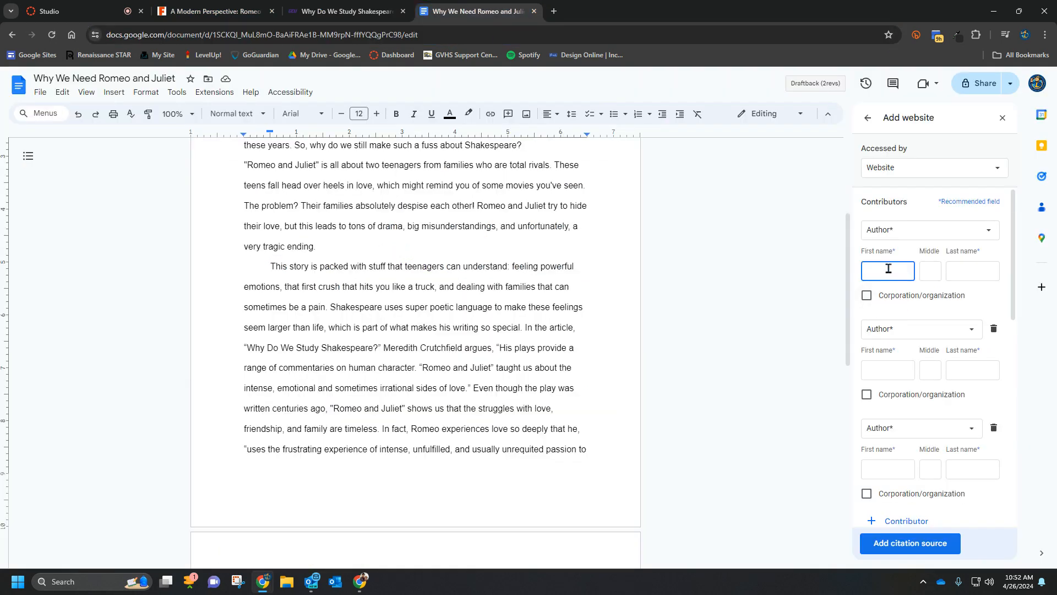
{"action": "type", "text": "Meredith"}
{"action": "key", "text": "Tab"}
{"action": "key", "text": "Tab"}
{"action": "type", "text": "C"}
Recheck the article's byline and enter the second author's first and last name in the second author entry
{"action": "left_click", "coordinate": [224, 13]}
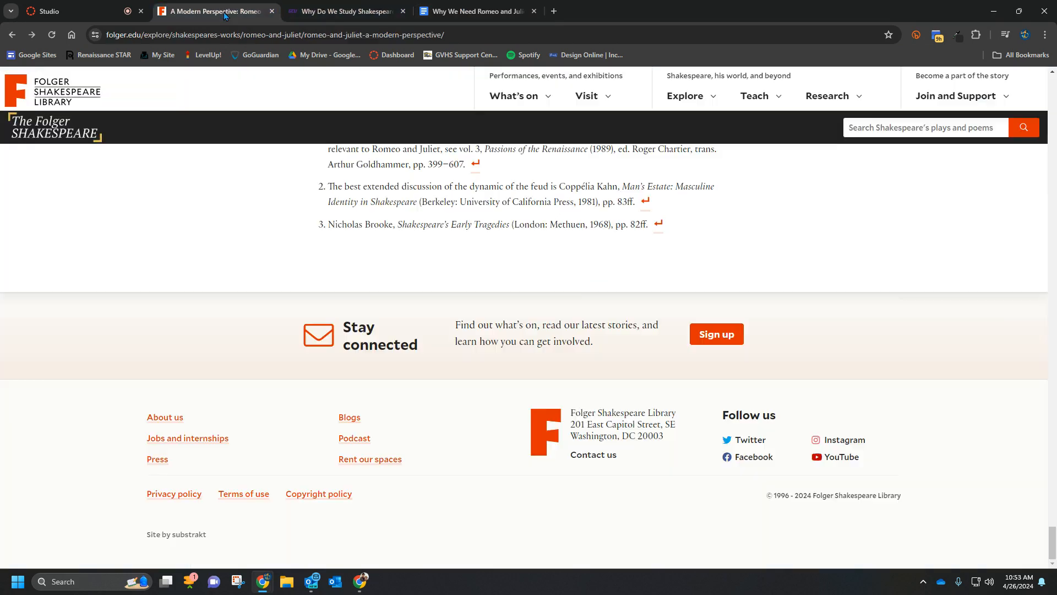
{"action": "left_click", "coordinate": [324, 8]}
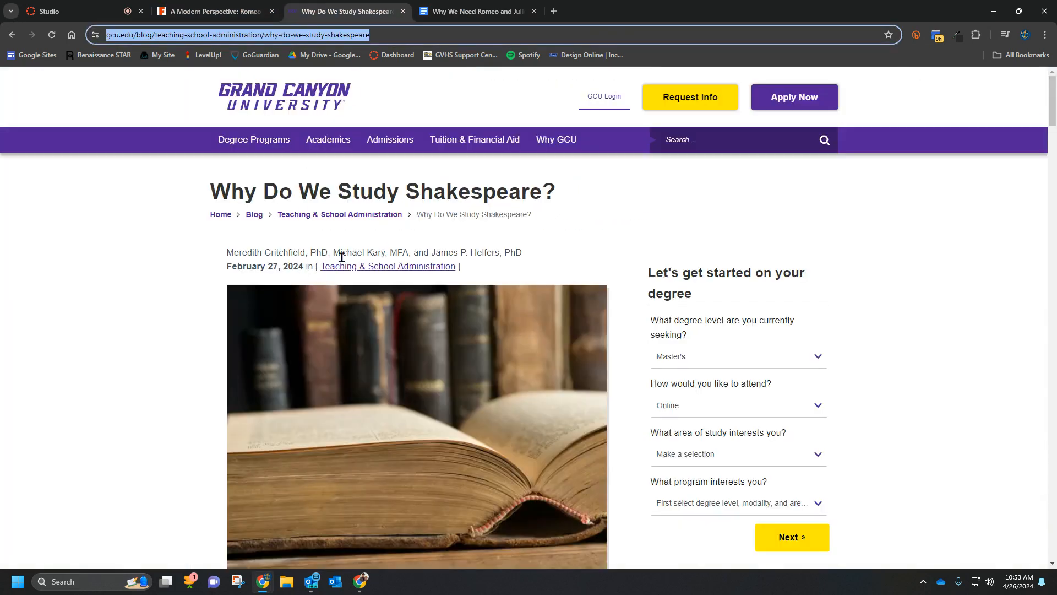
{"action": "left_click", "coordinate": [484, 10]}
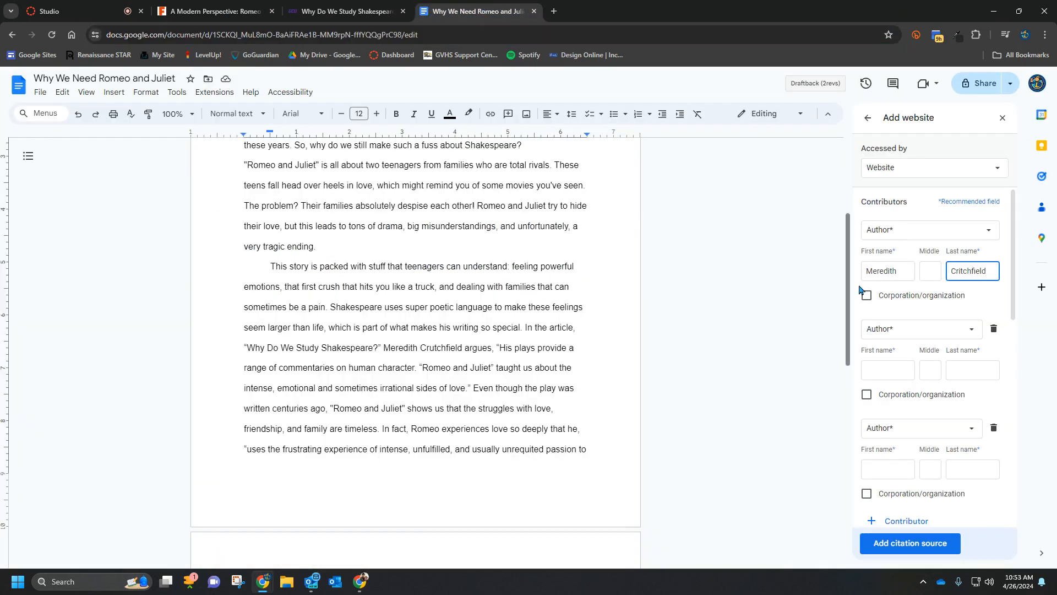
{"action": "left_click", "coordinate": [878, 373]}
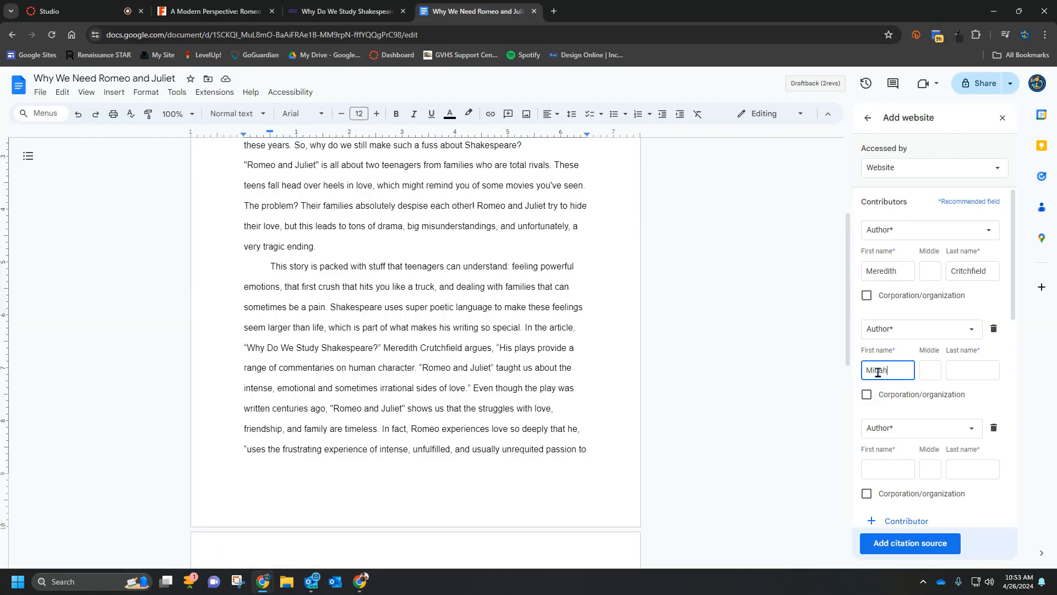
{"action": "key", "text": "Tab"}
{"action": "key", "text": "Tab"}
{"action": "type", "text": "Kary"}
{"action": "key", "text": "Tab"}
{"action": "key", "text": "Tab"}
{"action": "key", "text": "Tab"}
{"action": "key", "text": "Tab"}
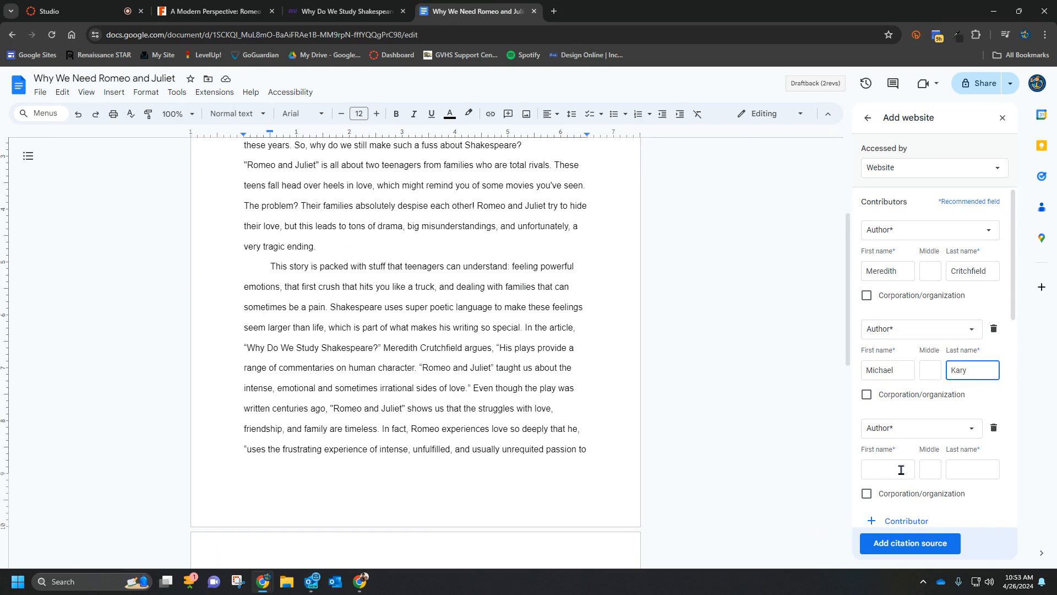
Enter the third author's first name, middle initial and last name from the article's byline in the third author entry
{"action": "left_click", "coordinate": [303, 10]}
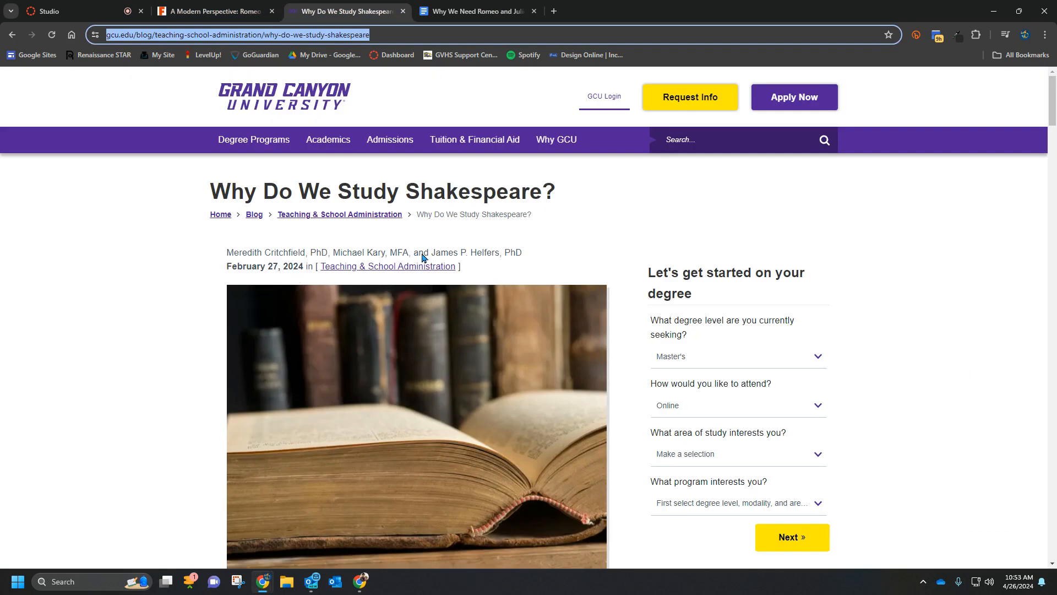
{"action": "left_click", "coordinate": [480, 6]}
{"action": "type", "text": "James"}
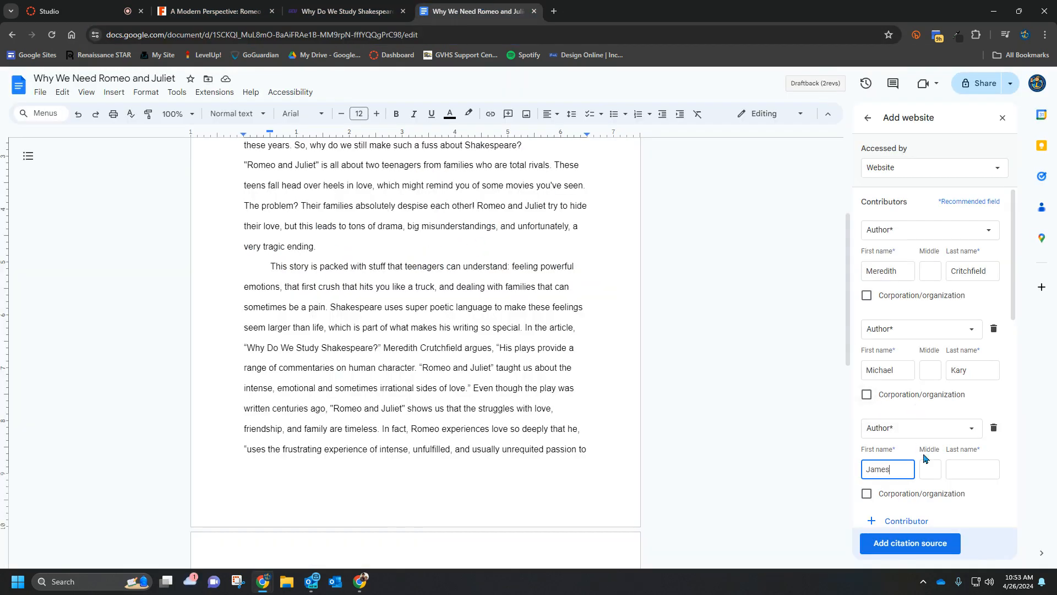
{"action": "key", "text": "Tab"}
{"action": "type", "text": "P."}
{"action": "key", "text": "Tab"}
Fill in the publisher as Grand Canyon University, copied from the article's footer, and compare it with the website title
{"action": "scroll", "coordinate": [914, 461], "scroll_direction": "down", "scroll_amount": 6}
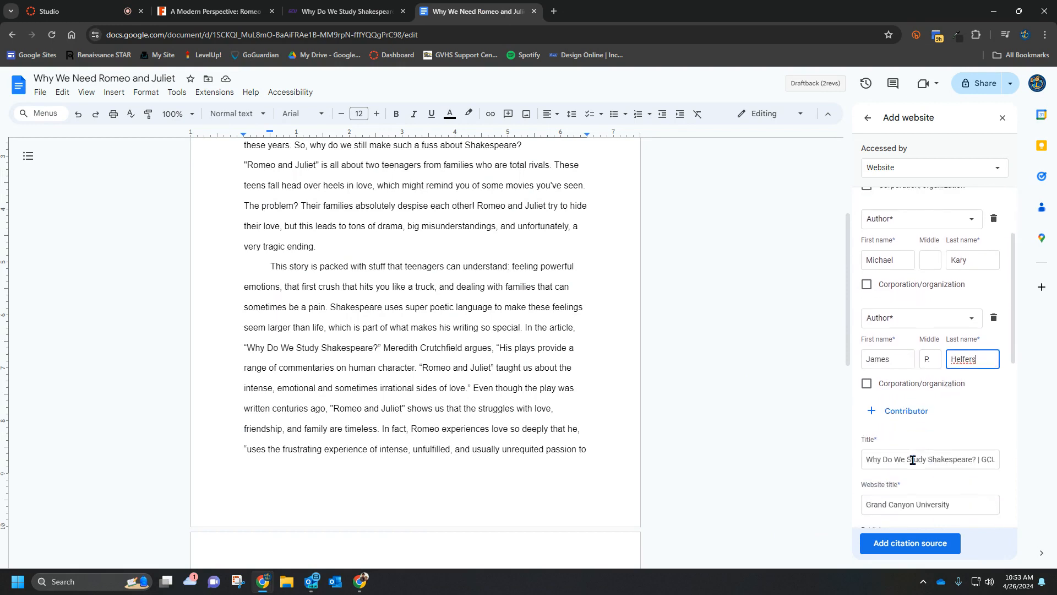
{"action": "left_click", "coordinate": [875, 338]}
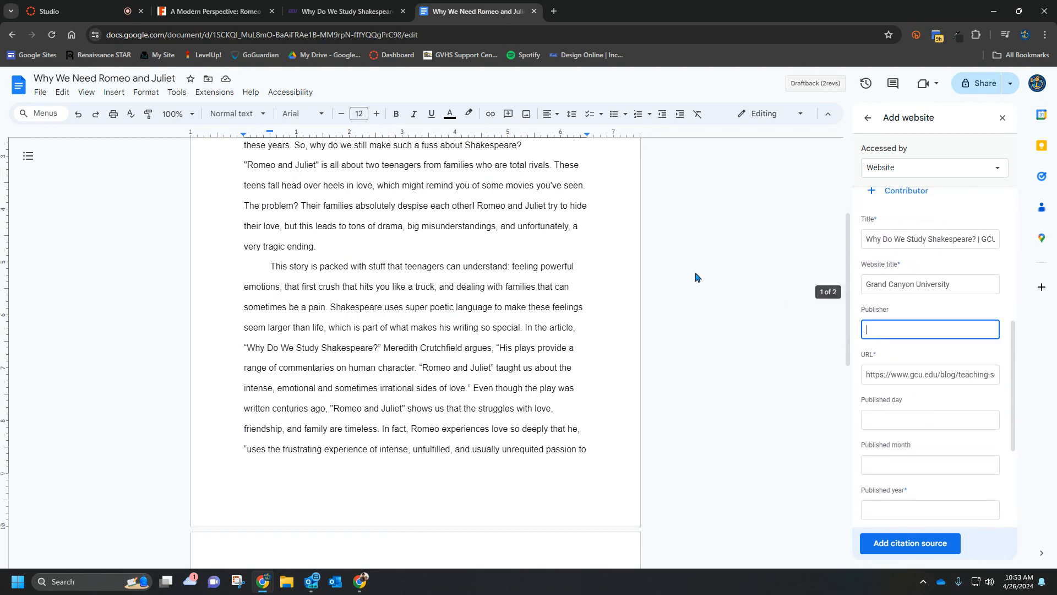
{"action": "left_click", "coordinate": [347, 11]}
{"action": "left_click", "coordinate": [467, 190]}
{"action": "scroll", "coordinate": [467, 190], "scroll_direction": "down", "scroll_amount": 20}
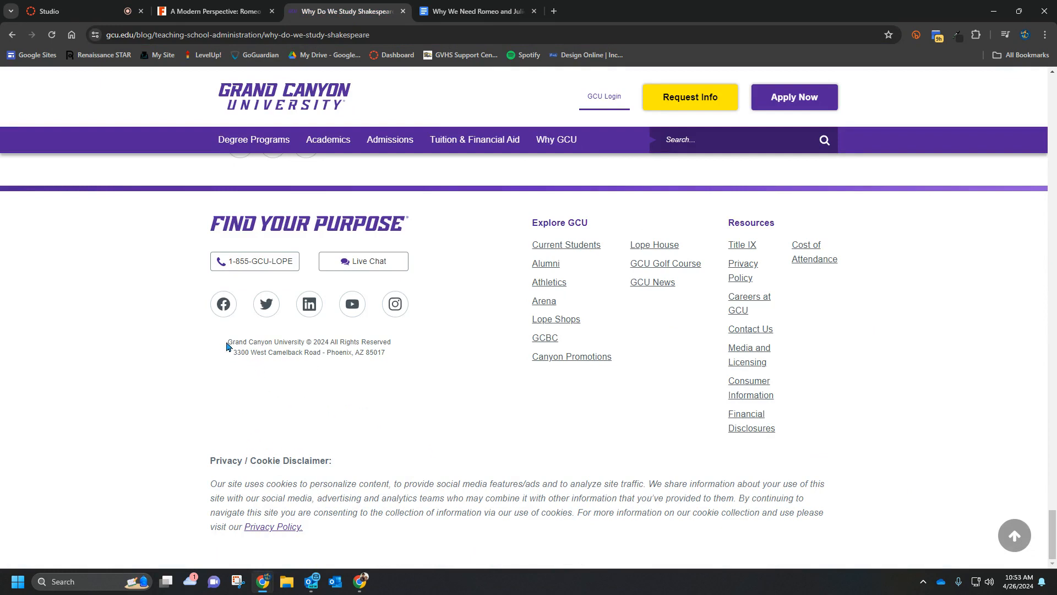
{"action": "left_click_drag", "start_coordinate": [227, 343], "coordinate": [306, 343]}
{"action": "key", "text": "ctrl+c"}
{"action": "left_click", "coordinate": [471, 11]}
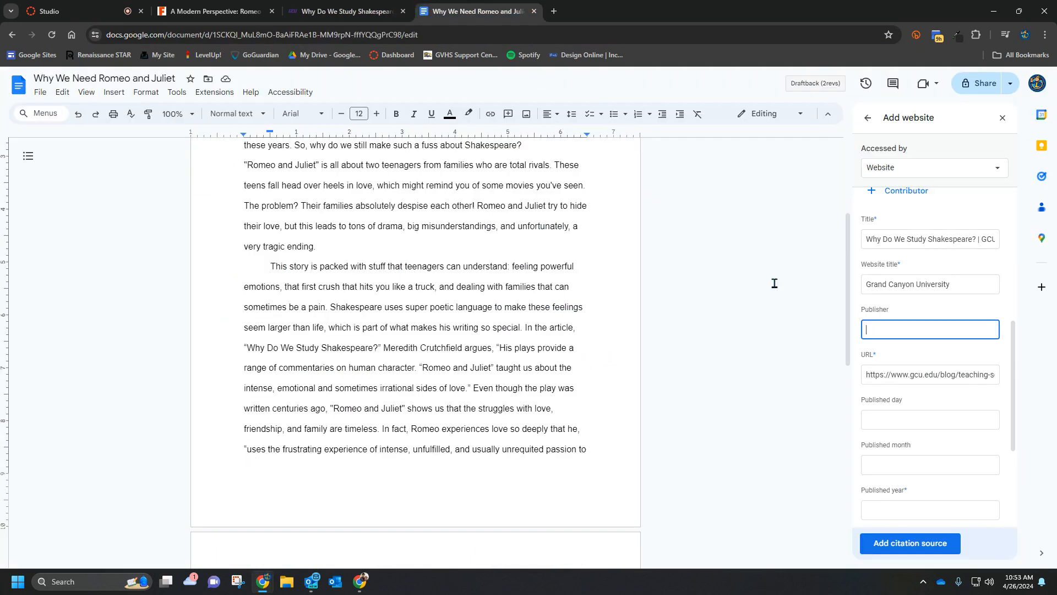
{"action": "key", "text": "ctrl+v"}
{"action": "left_click_drag", "start_coordinate": [957, 286], "coordinate": [769, 279]}
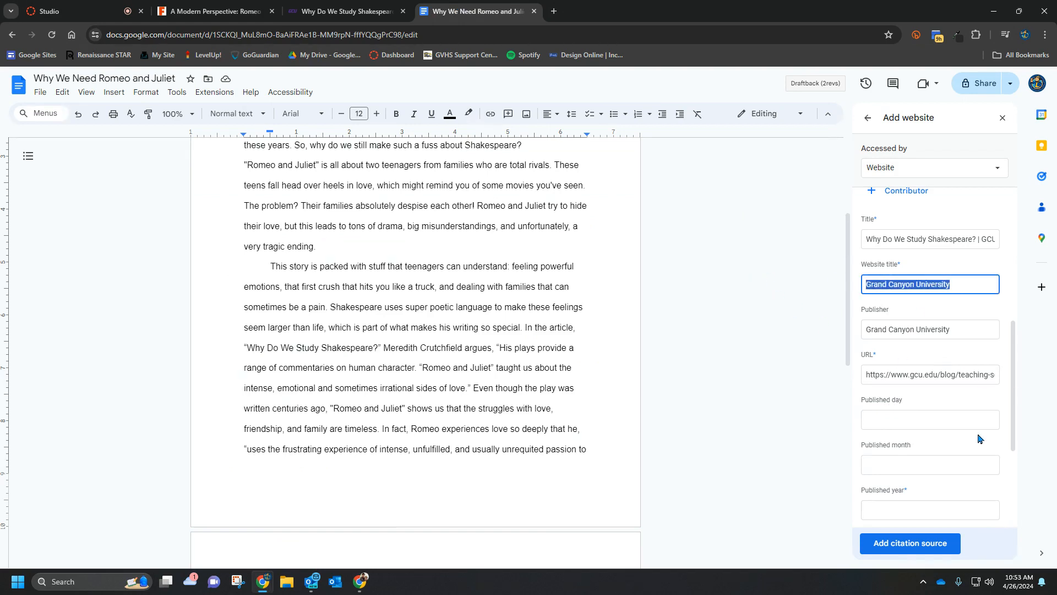
Check the article's publication date, enter it as 27 February 2024 in the website citation, and add the citation source
{"action": "scroll", "coordinate": [978, 439], "scroll_direction": "down", "scroll_amount": 3}
{"action": "left_click", "coordinate": [906, 257]}
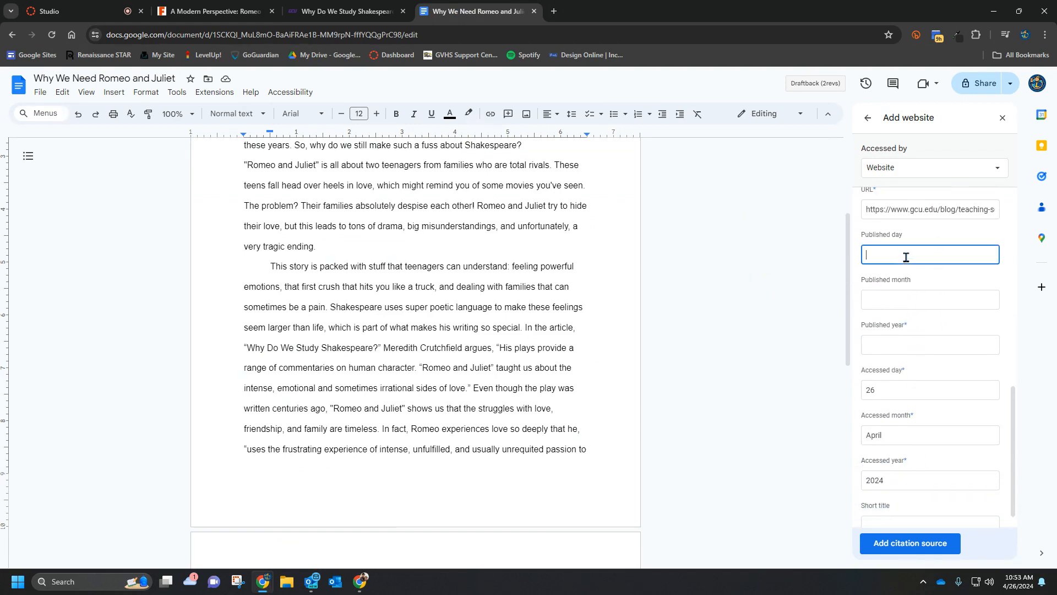
{"action": "left_click", "coordinate": [344, 11]}
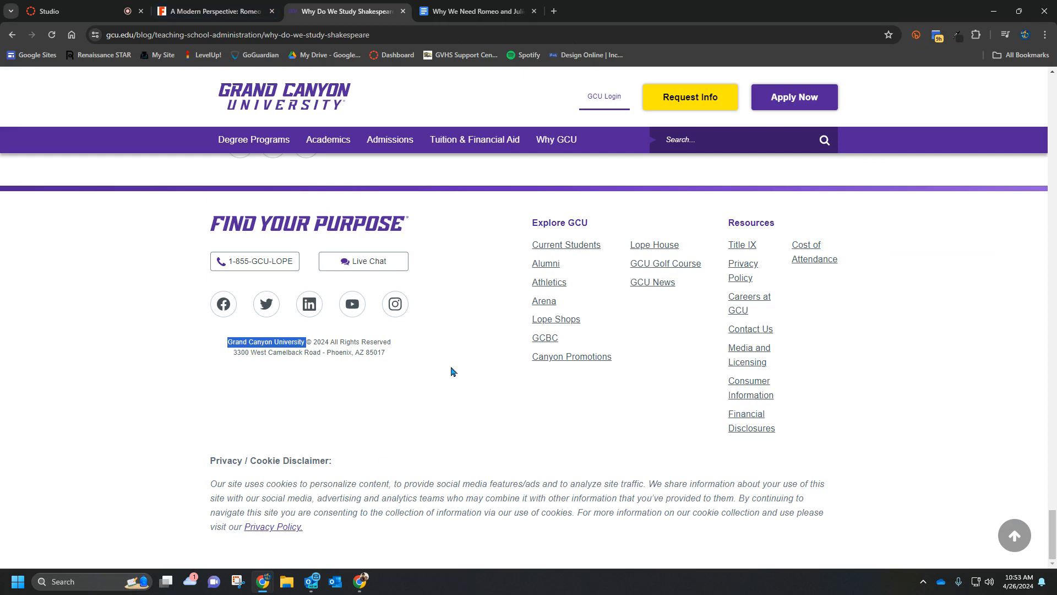
{"action": "scroll", "coordinate": [454, 372], "scroll_direction": "up", "scroll_amount": 20}
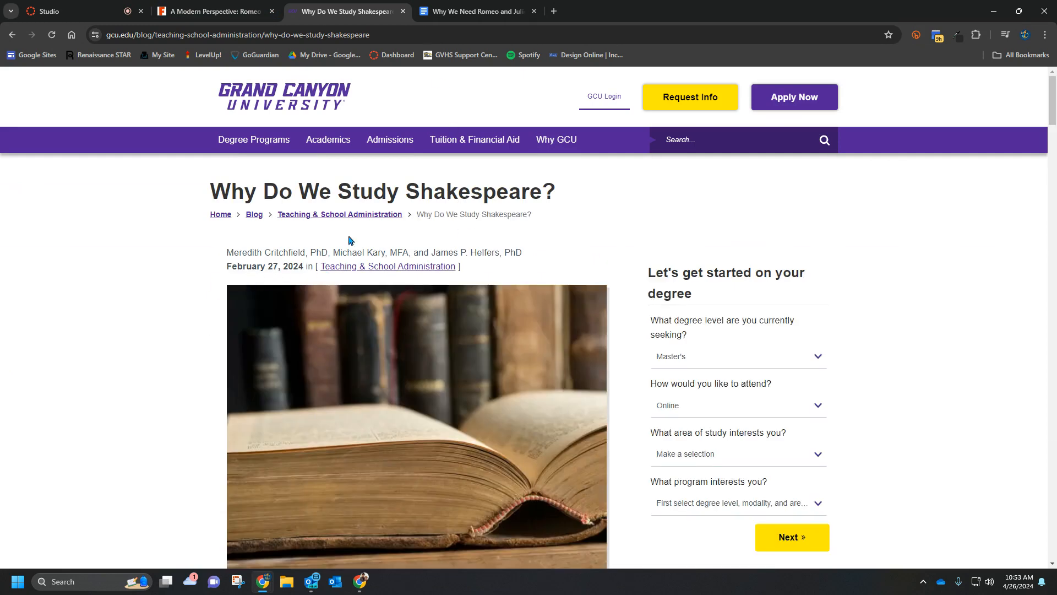
{"action": "left_click", "coordinate": [468, 11]}
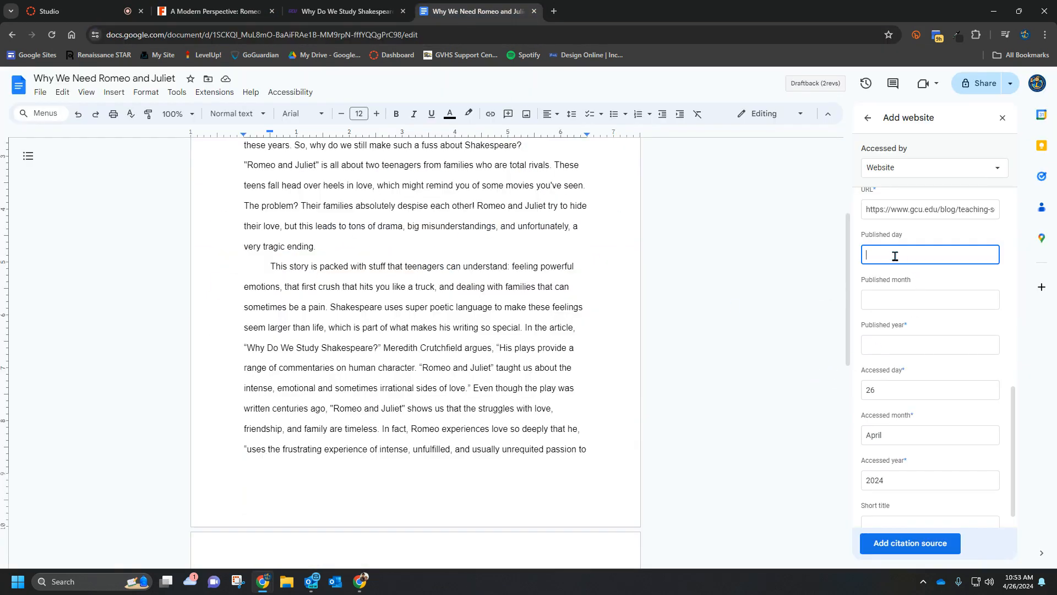
{"action": "key", "text": "Tab"}
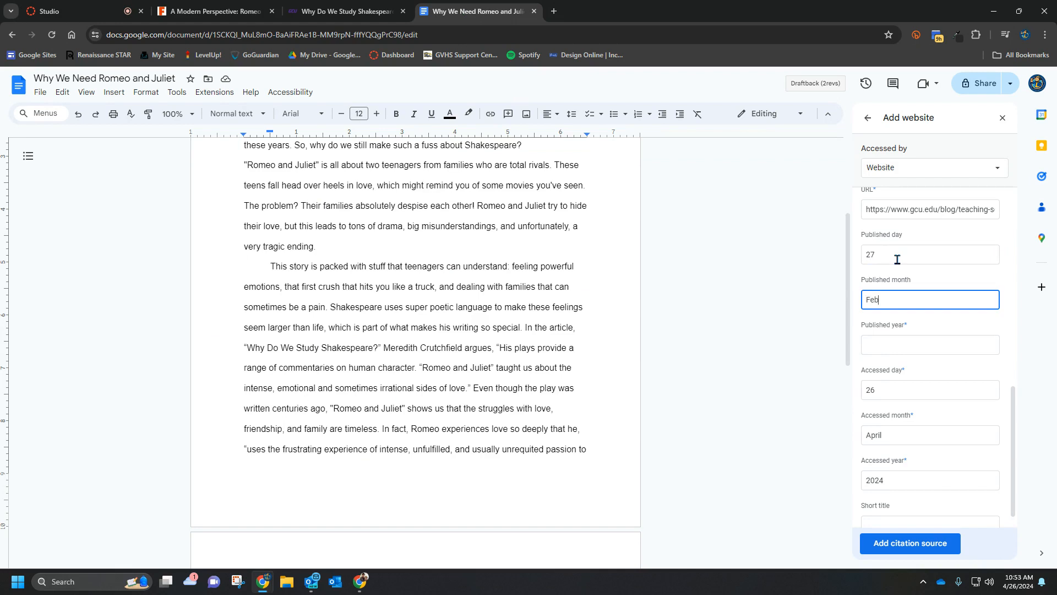
{"action": "key", "text": "Tab"}
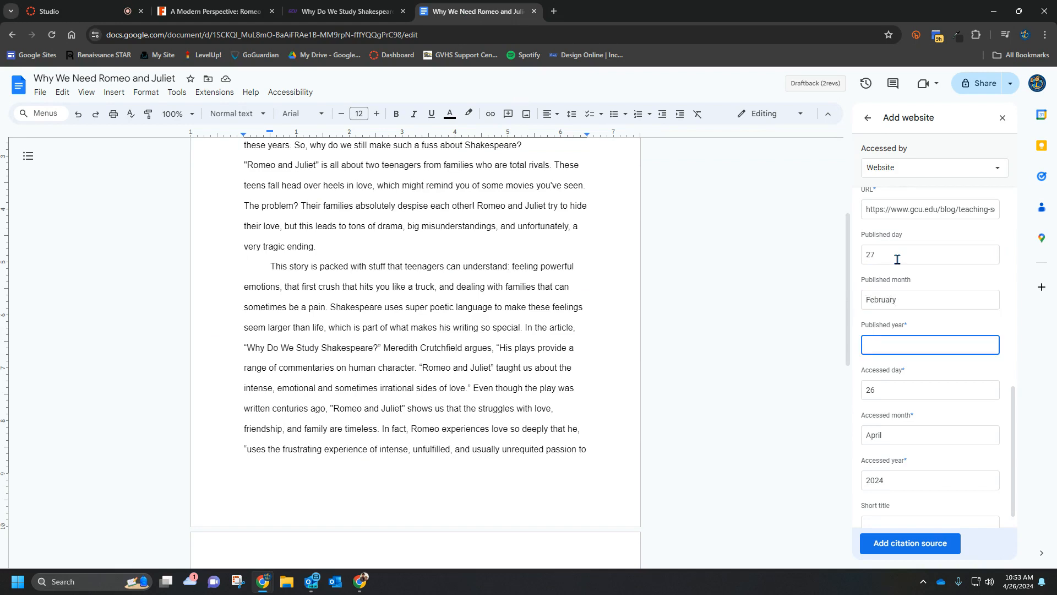
{"action": "type", "text": "2024"}
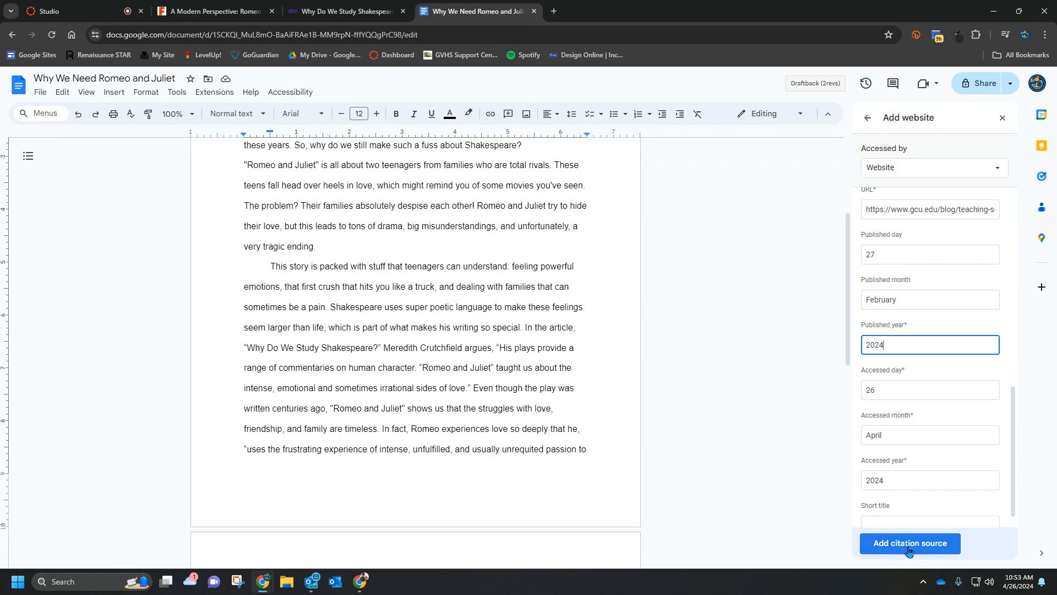
{"action": "left_click", "coordinate": [881, 546]}
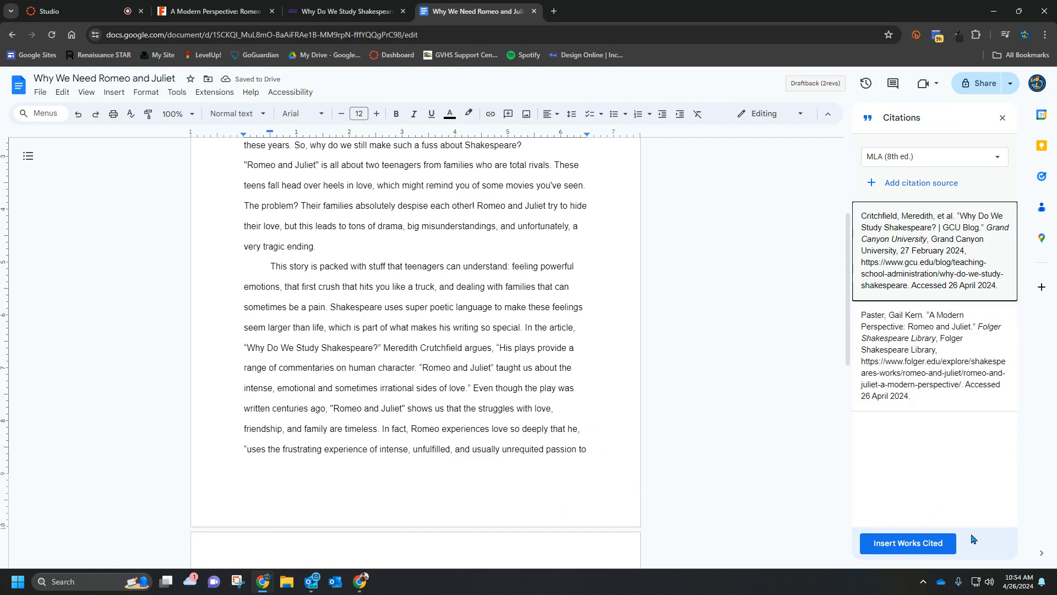
{"action": "left_click", "coordinate": [892, 547]}
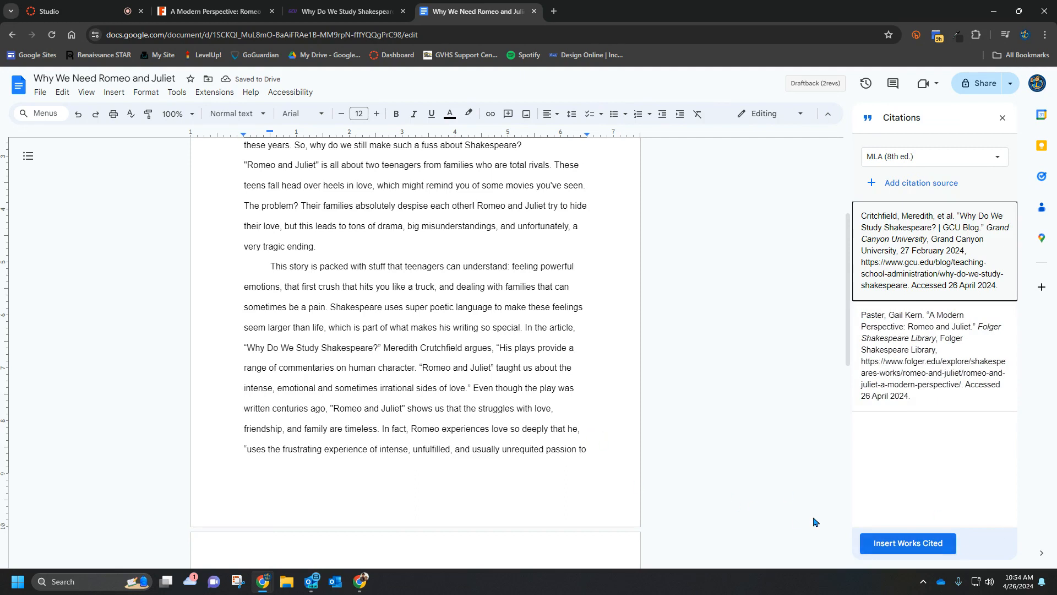
{"action": "left_click", "coordinate": [903, 544]}
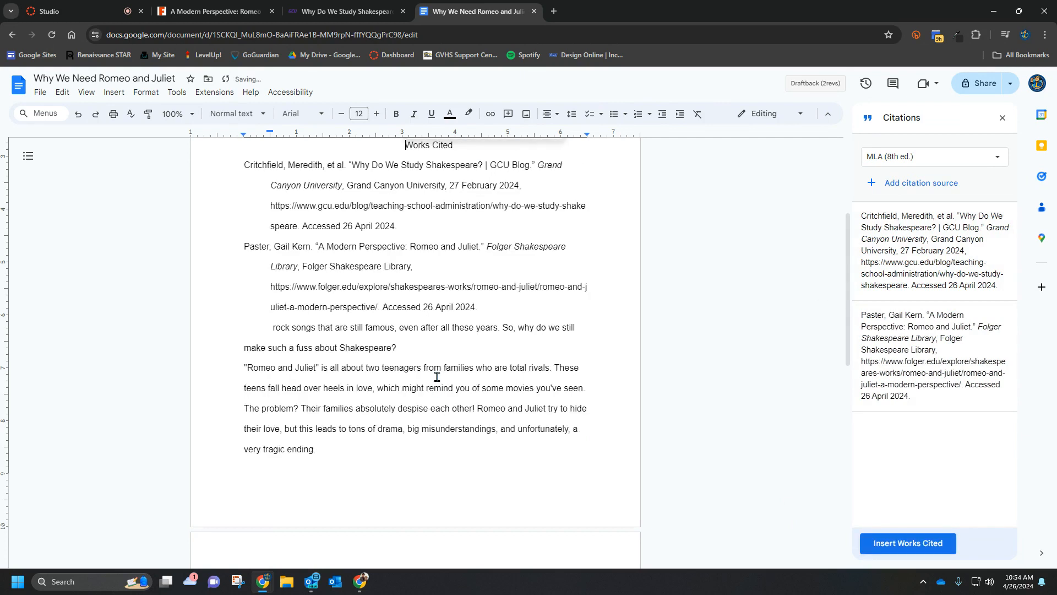
{"action": "key", "text": "ctrl+z"}
Add blank lines after the essay's last sentence until the insertion point reaches a new page
{"action": "scroll", "coordinate": [503, 395], "scroll_direction": "down", "scroll_amount": 11}
{"action": "left_click", "coordinate": [620, 243]}
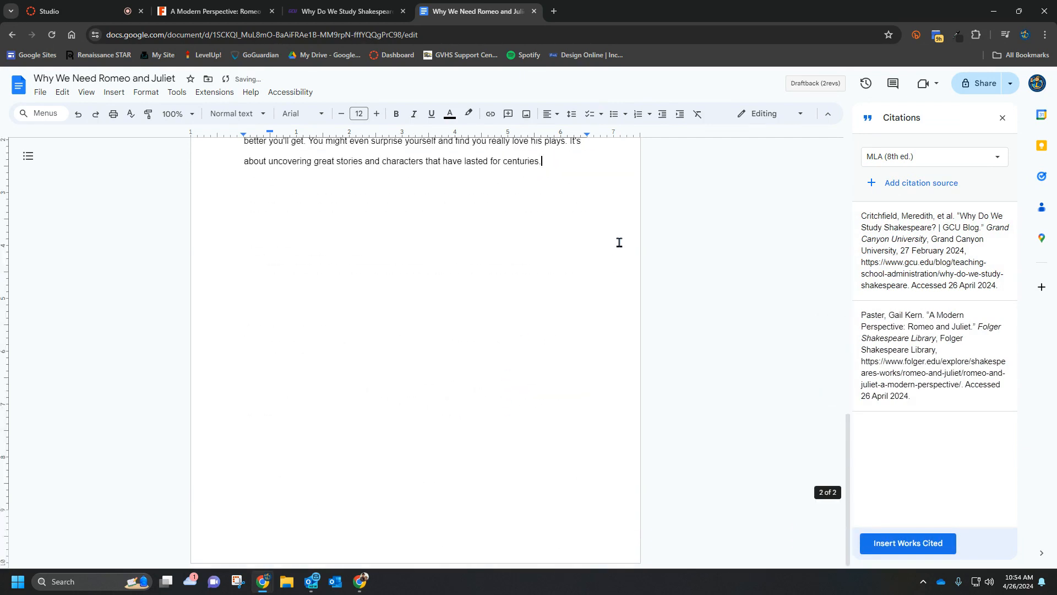
{"action": "key", "text": "Return"}
{"action": "key", "text": "Return"}
{"action": "key", "text": "Return"}
{"action": "key", "text": "Return"}
{"action": "key", "text": "Return"}
{"action": "key", "text": "Return"}
{"action": "key", "text": "Return"}
{"action": "key", "text": "Return"}
{"action": "key", "text": "Return"}
{"action": "key", "text": "Return"}
{"action": "key", "text": "Return"}
{"action": "key", "text": "BackSpace"}
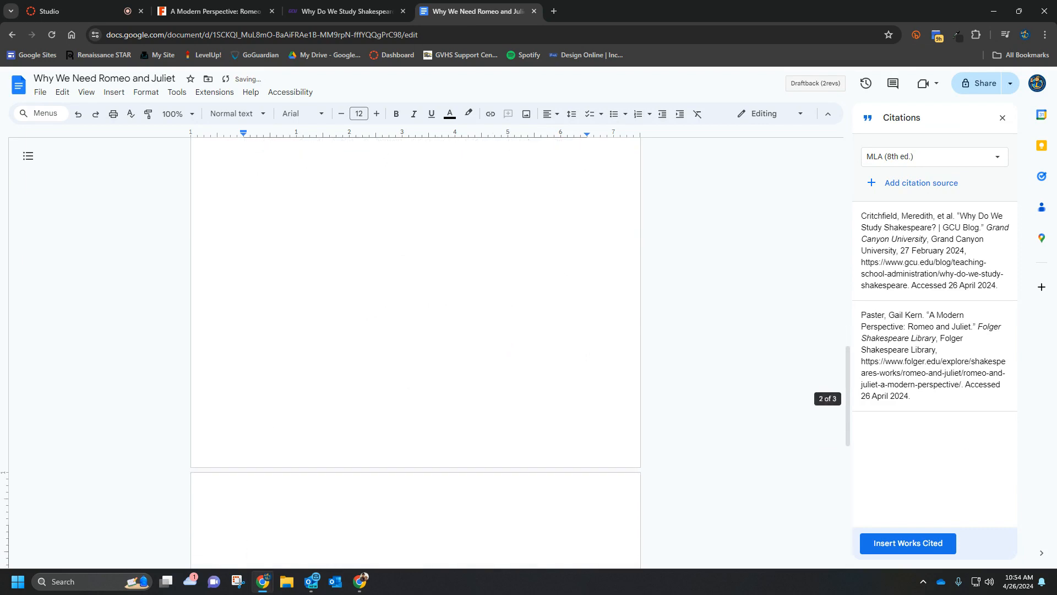
Insert the Works Cited list on the new page and review its heading and entries
{"action": "left_click", "coordinate": [889, 545]}
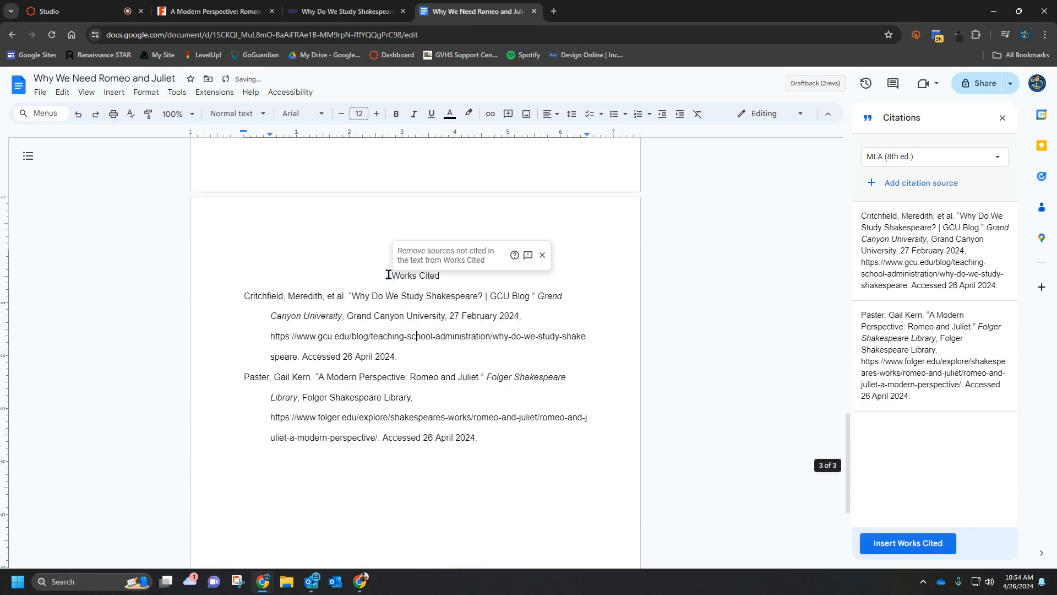
{"action": "left_click_drag", "start_coordinate": [389, 274], "coordinate": [458, 284]}
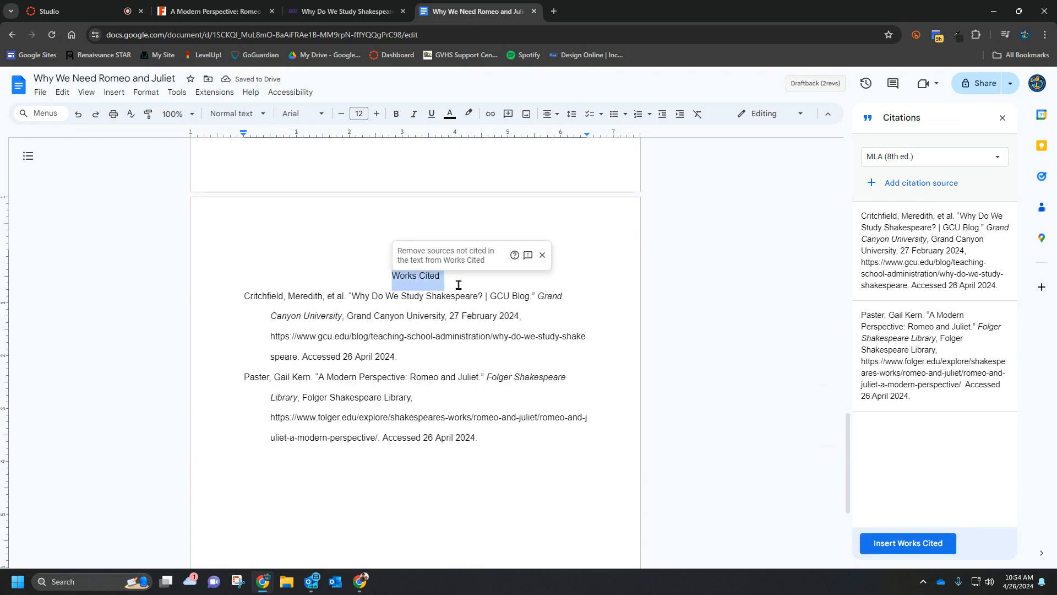
{"action": "left_click", "coordinate": [314, 324]}
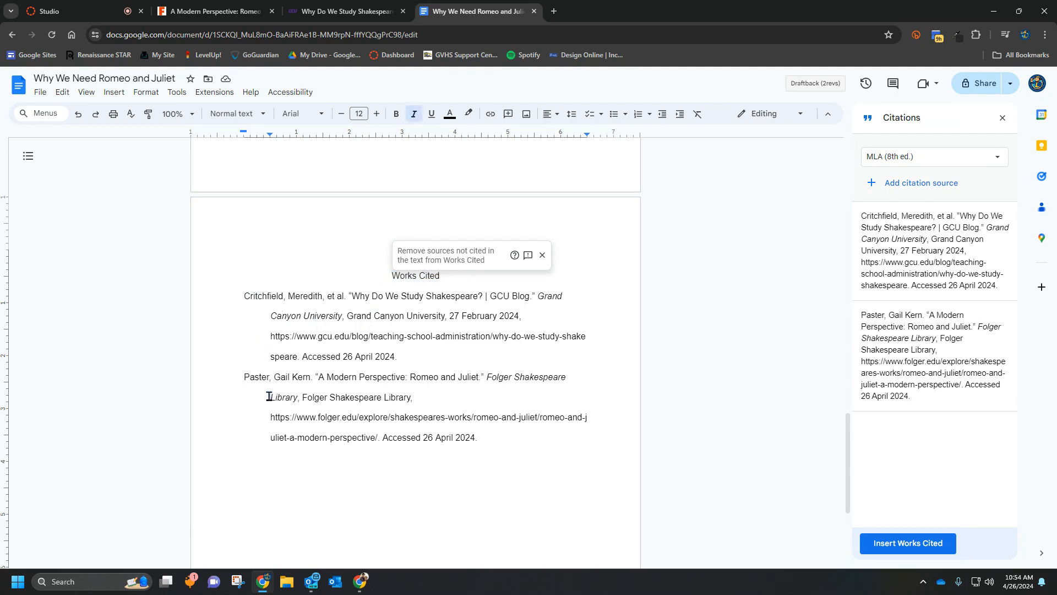
{"action": "left_click_drag", "start_coordinate": [485, 449], "coordinate": [234, 370]}
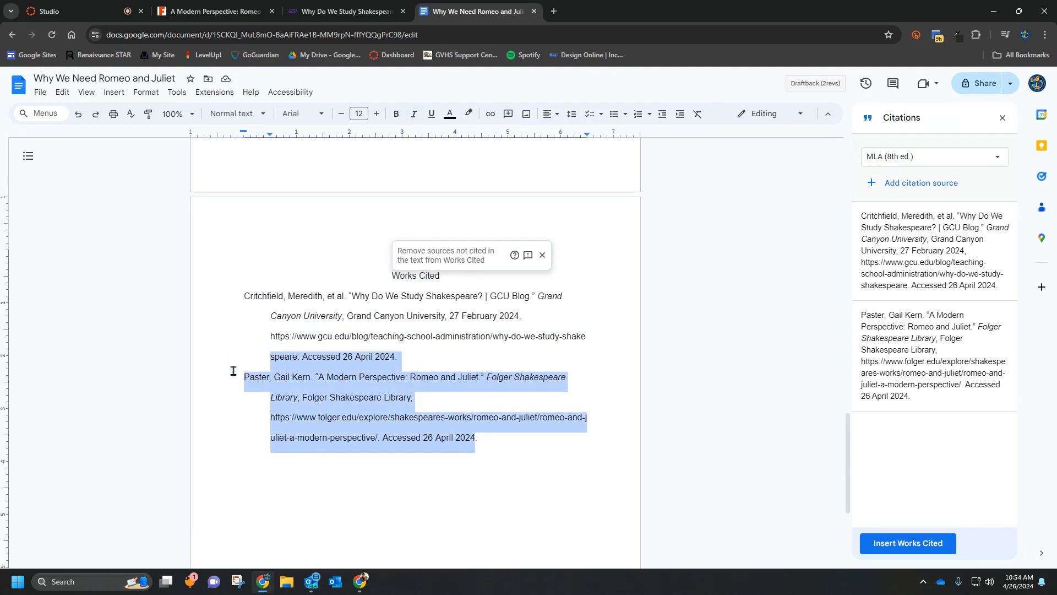
{"action": "left_click", "coordinate": [292, 384]}
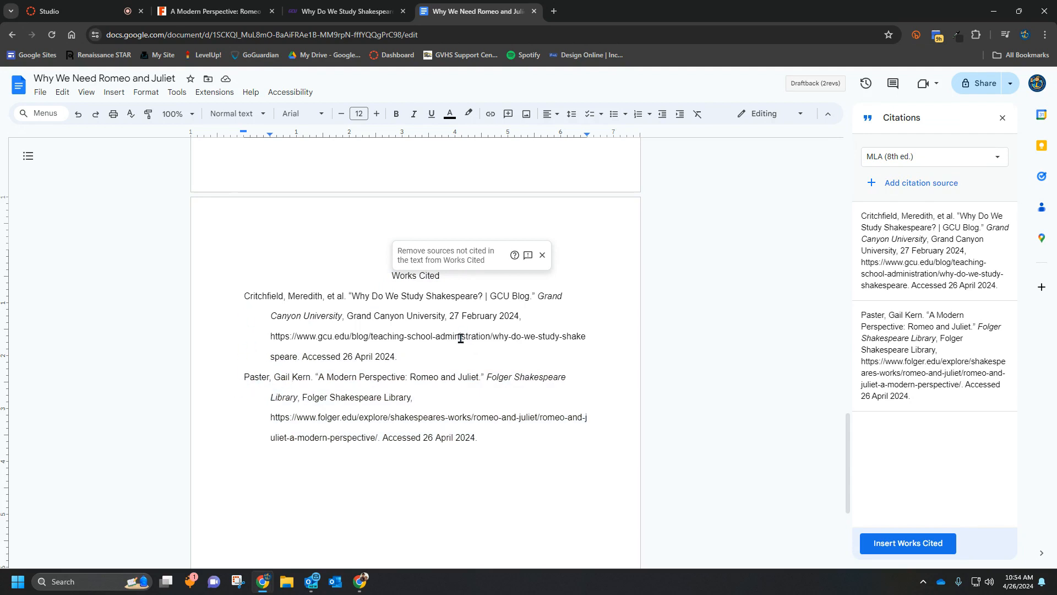
Compare the title and author in the essay's "Why Do We Study Shakespeare?" attribution with the article and the matching Works Cited entry
{"action": "scroll", "coordinate": [355, 362], "scroll_direction": "up", "scroll_amount": 10}
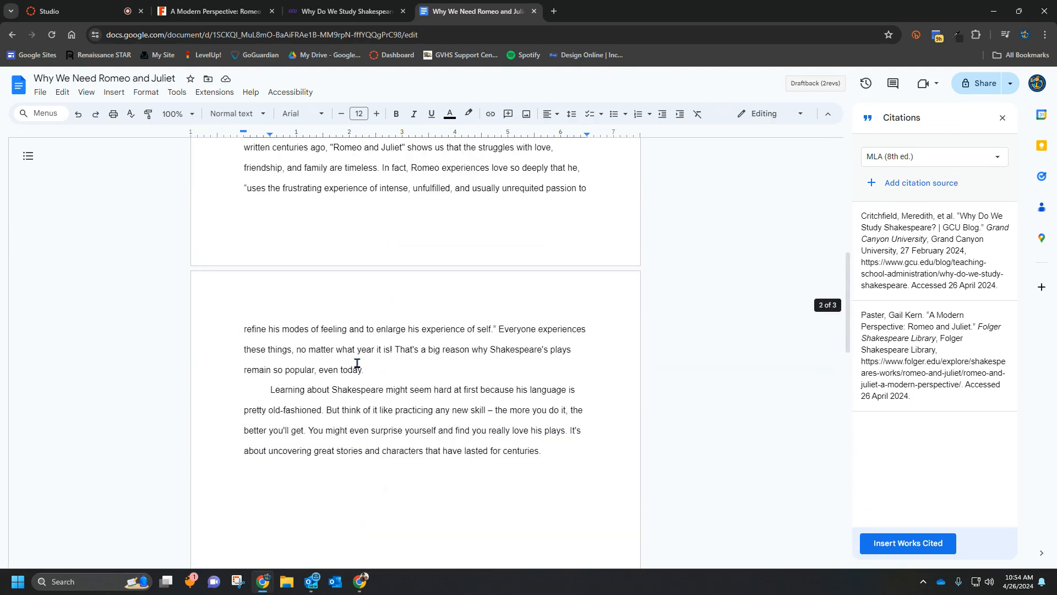
{"action": "scroll", "coordinate": [357, 362], "scroll_direction": "up", "scroll_amount": 2}
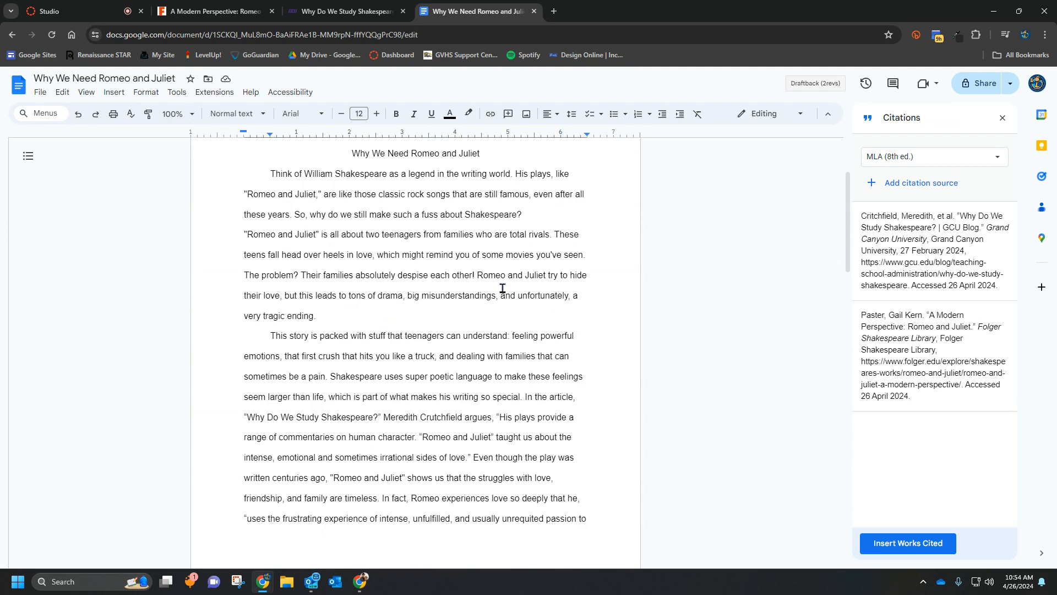
{"action": "scroll", "coordinate": [408, 372], "scroll_direction": "down", "scroll_amount": 1}
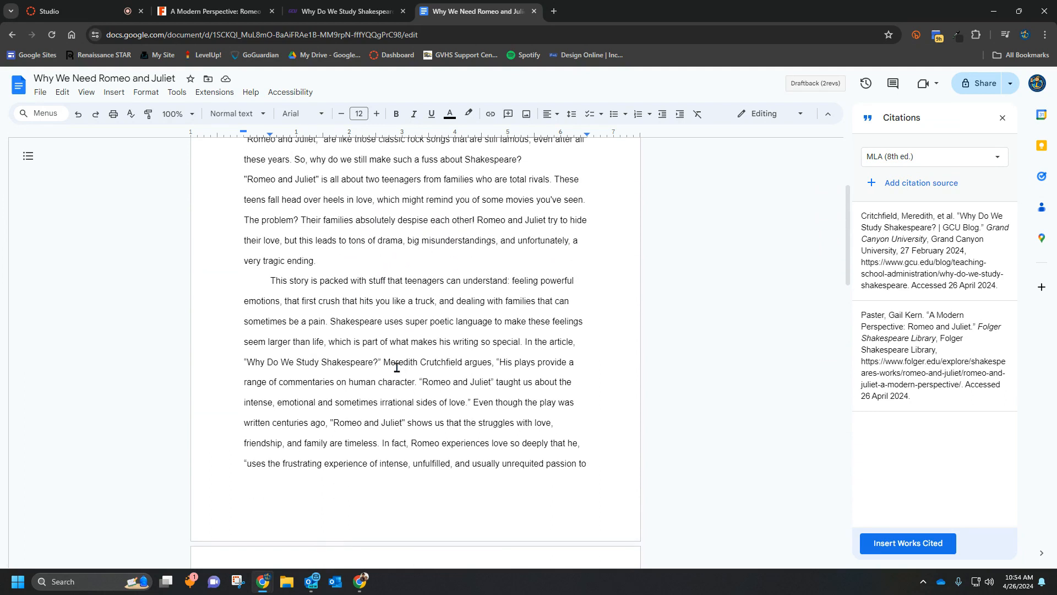
{"action": "left_click_drag", "start_coordinate": [228, 361], "coordinate": [493, 365]}
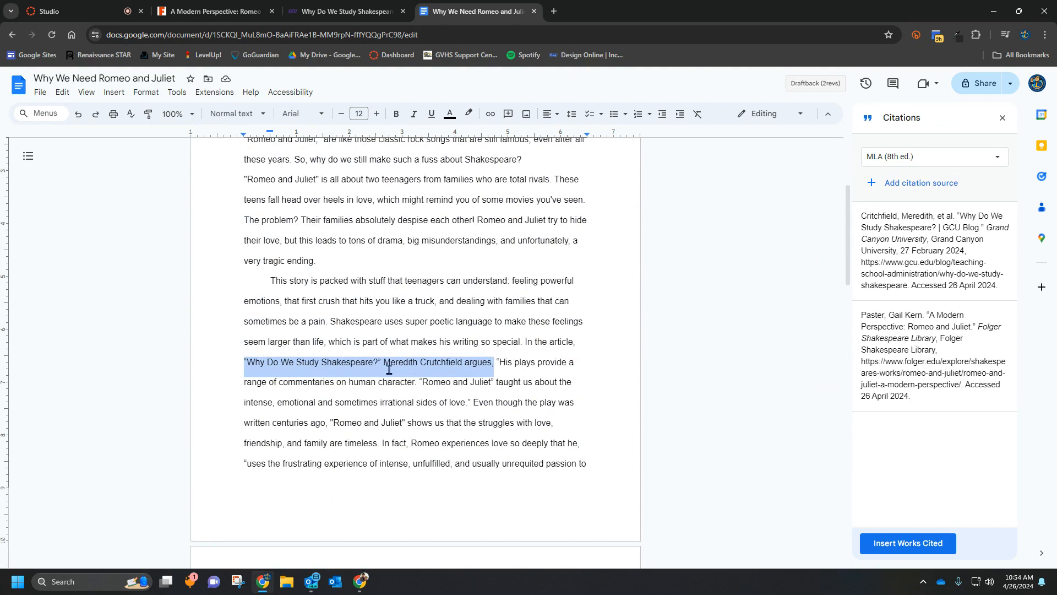
{"action": "left_click_drag", "start_coordinate": [464, 366], "coordinate": [386, 360]}
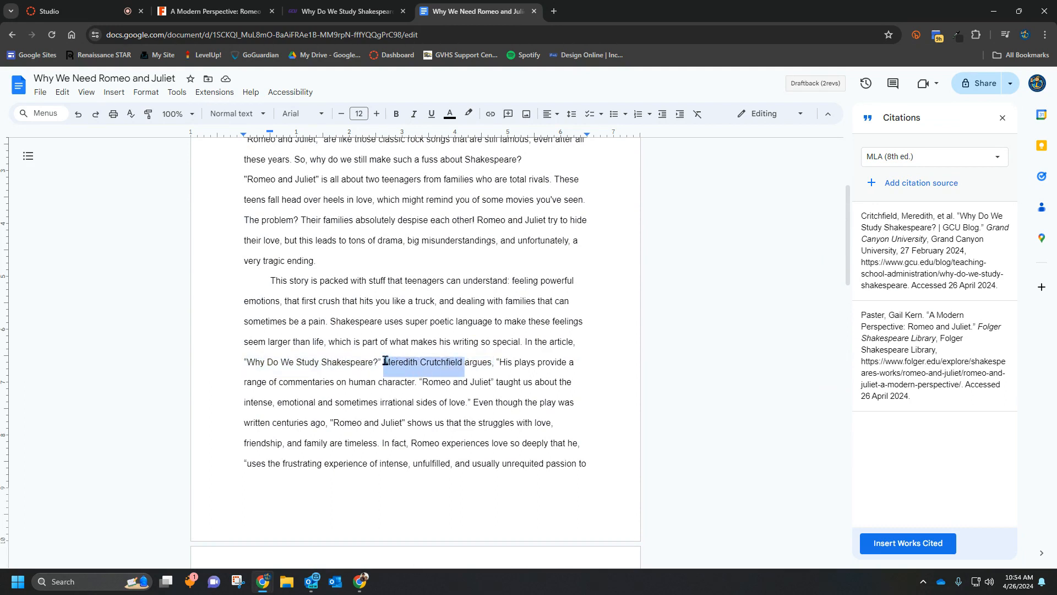
{"action": "left_click", "coordinate": [366, 12]}
{"action": "scroll", "coordinate": [371, 430], "scroll_direction": "down", "scroll_amount": 15}
{"action": "scroll", "coordinate": [372, 405], "scroll_direction": "down", "scroll_amount": 10}
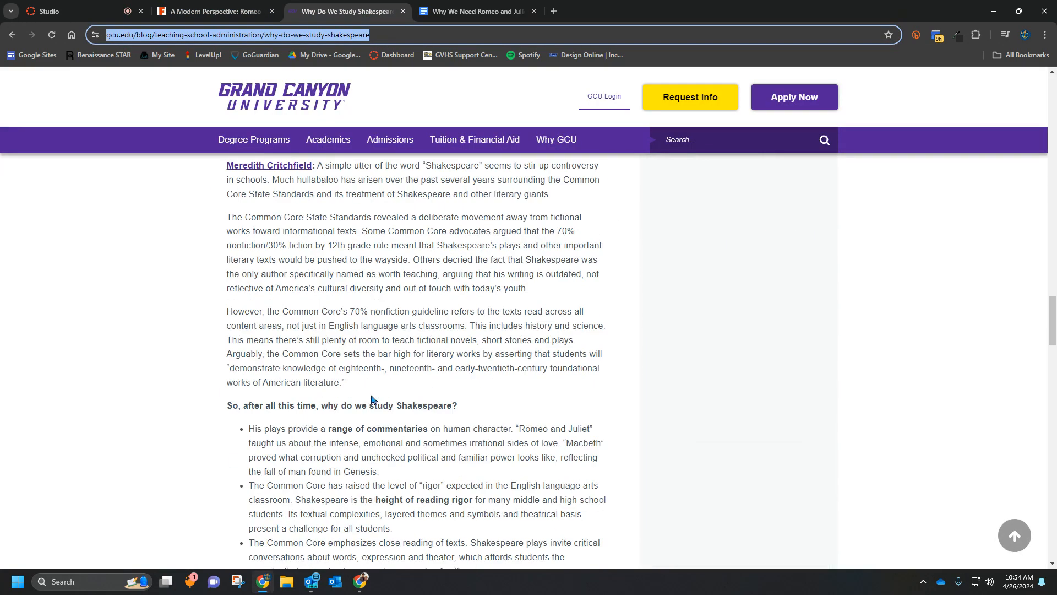
{"action": "scroll", "coordinate": [372, 405], "scroll_direction": "up", "scroll_amount": 2}
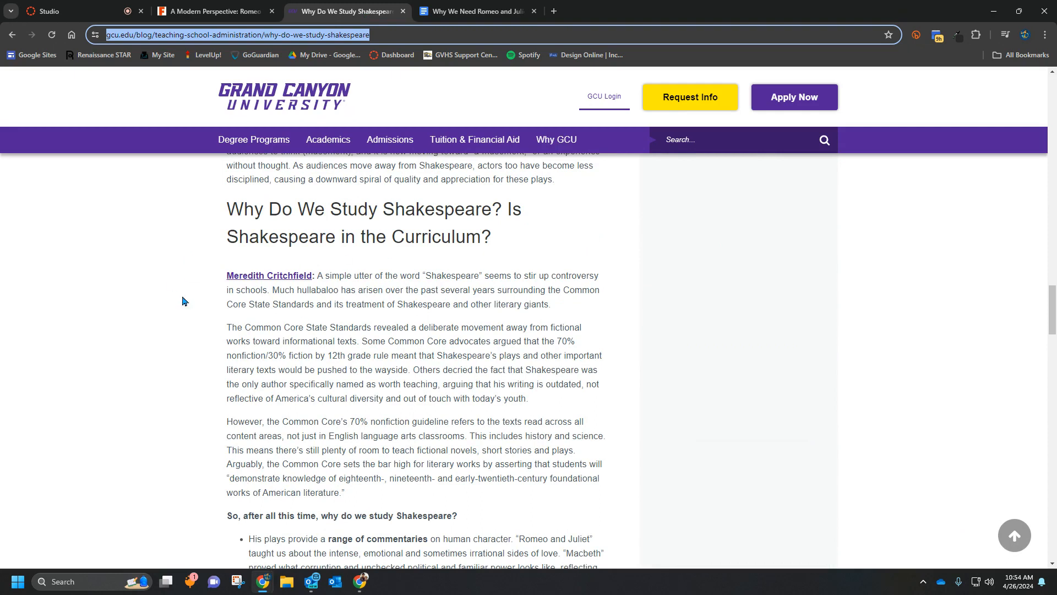
{"action": "left_click", "coordinate": [483, 13]}
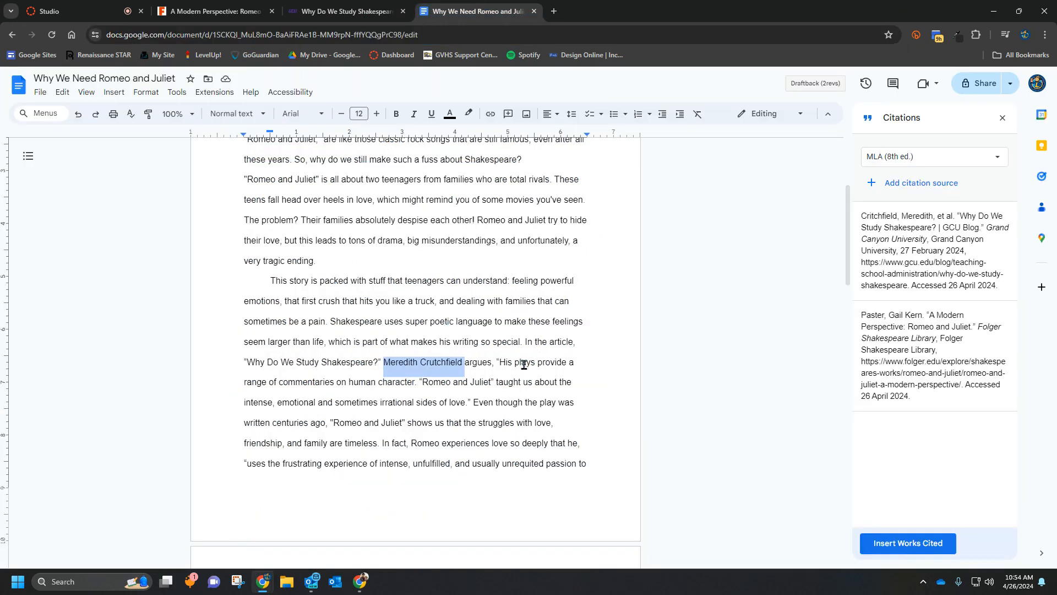
{"action": "scroll", "coordinate": [524, 365], "scroll_direction": "down", "scroll_amount": 1}
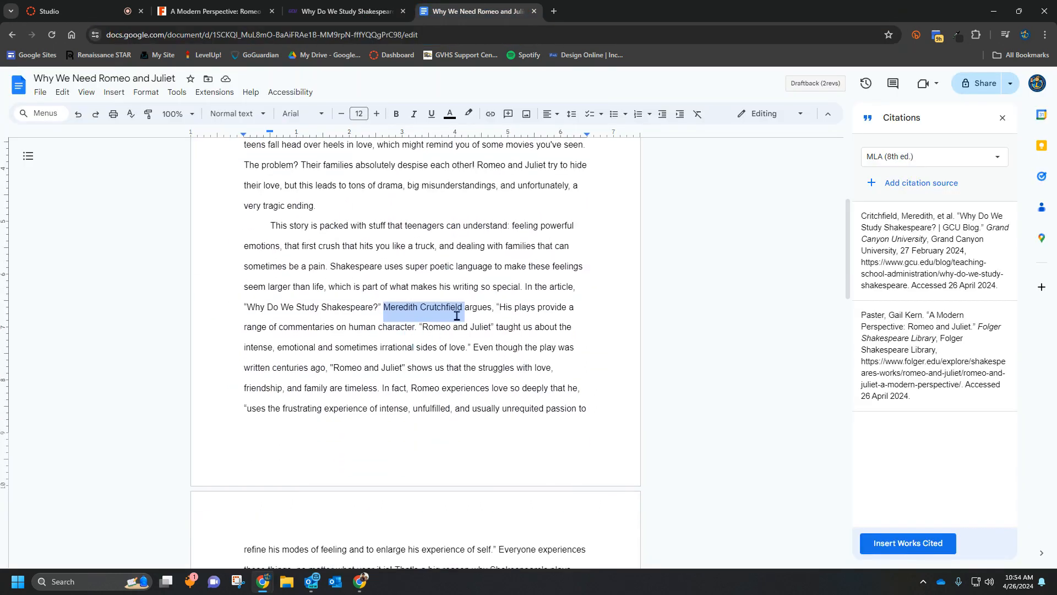
{"action": "left_click", "coordinate": [236, 303]}
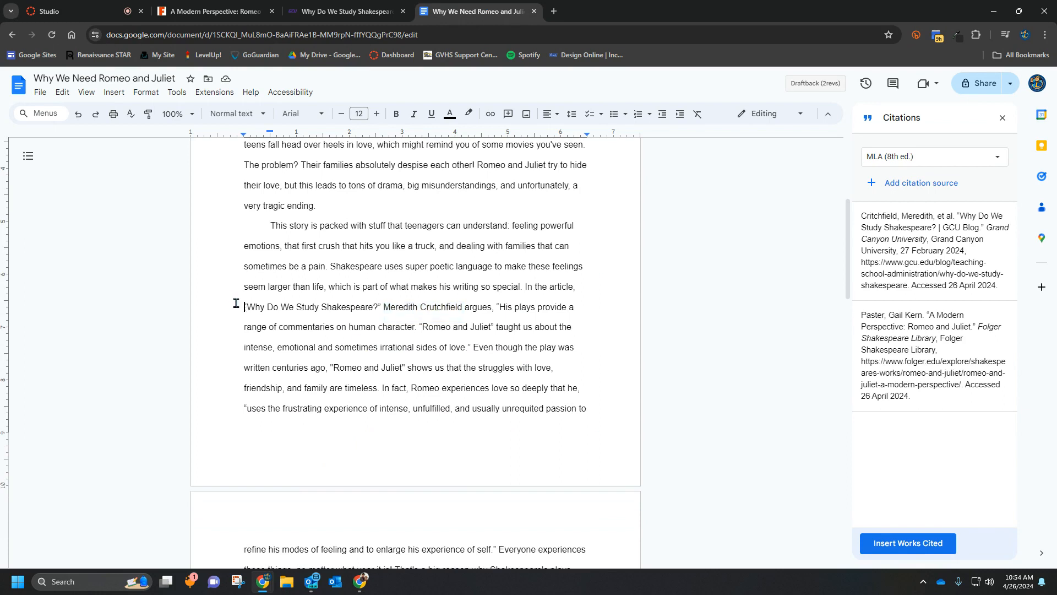
{"action": "scroll", "coordinate": [367, 329], "scroll_direction": "down", "scroll_amount": 12}
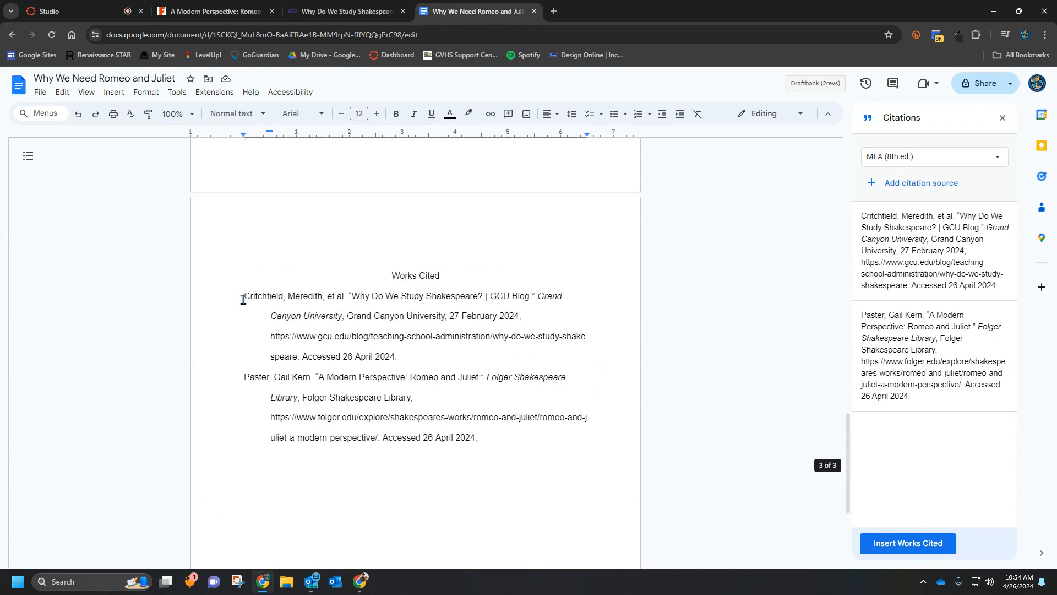
{"action": "left_click_drag", "start_coordinate": [244, 296], "coordinate": [379, 297]}
Insert an in-text citation for the Folger Shakespeare Library article after the quotation ending "experience of self."
{"action": "scroll", "coordinate": [342, 425], "scroll_direction": "up", "scroll_amount": 13}
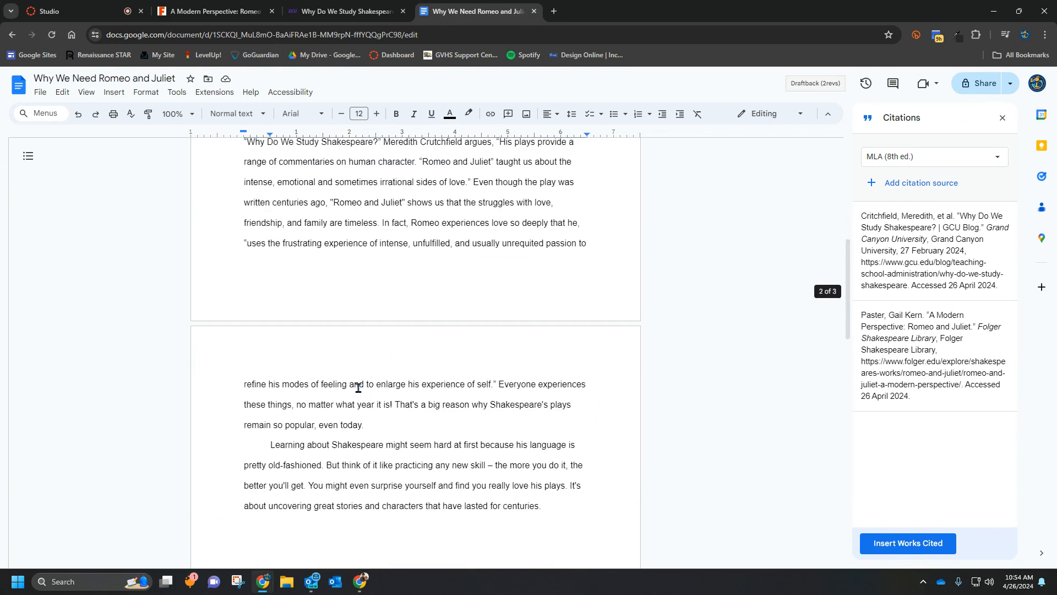
{"action": "scroll", "coordinate": [358, 377], "scroll_direction": "up", "scroll_amount": 1}
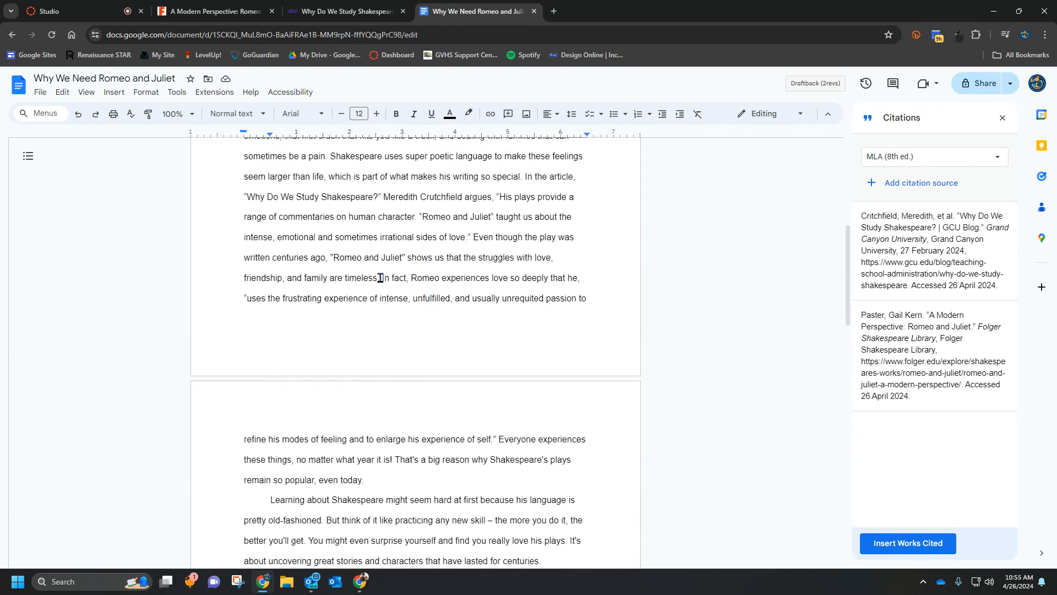
{"action": "left_click_drag", "start_coordinate": [380, 278], "coordinate": [495, 415]}
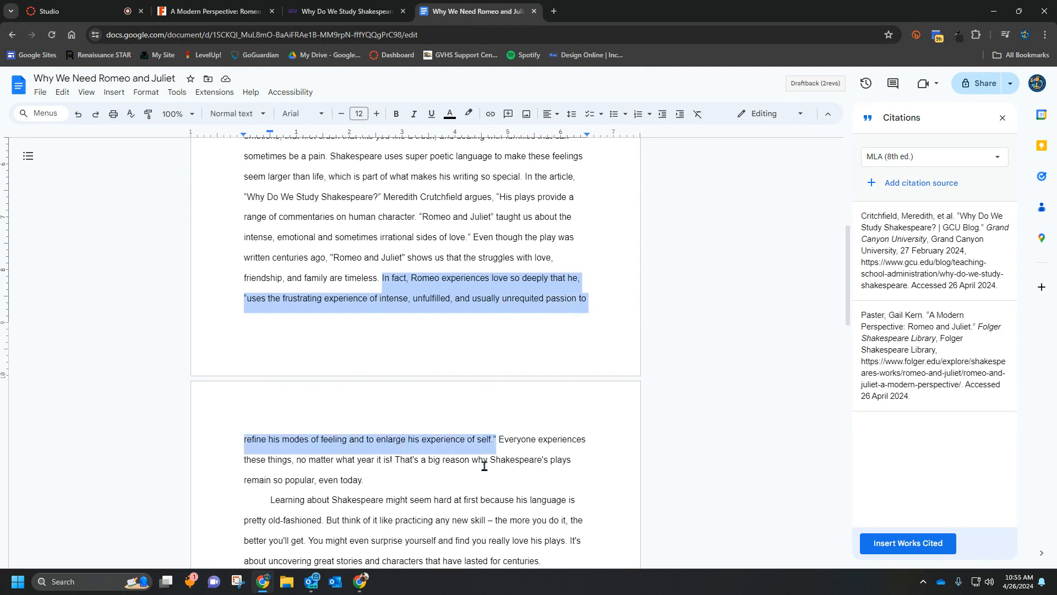
{"action": "left_click", "coordinate": [494, 440]}
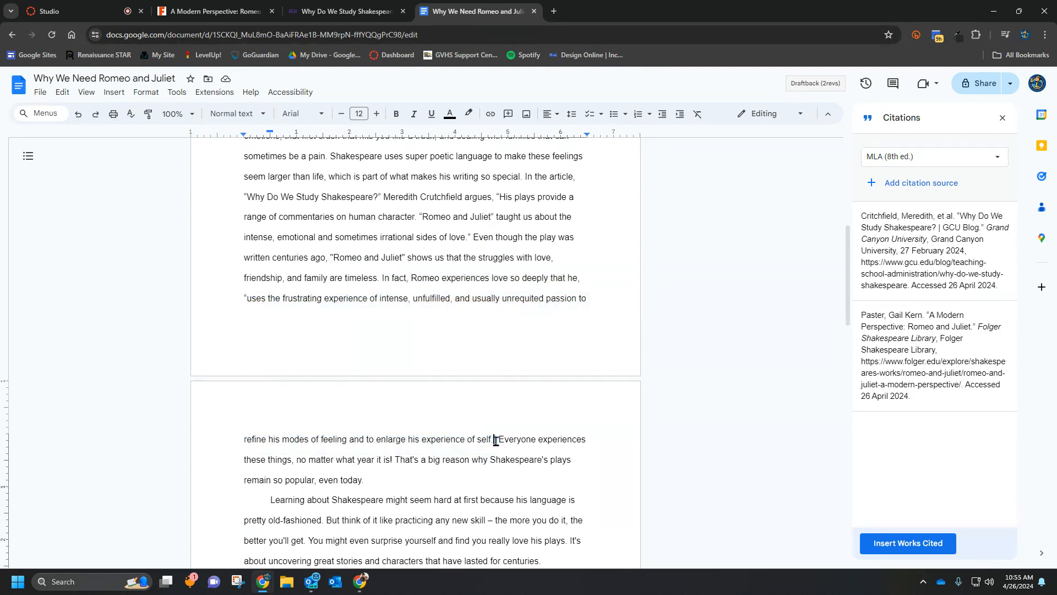
{"action": "mouse_move", "coordinate": [947, 318]}
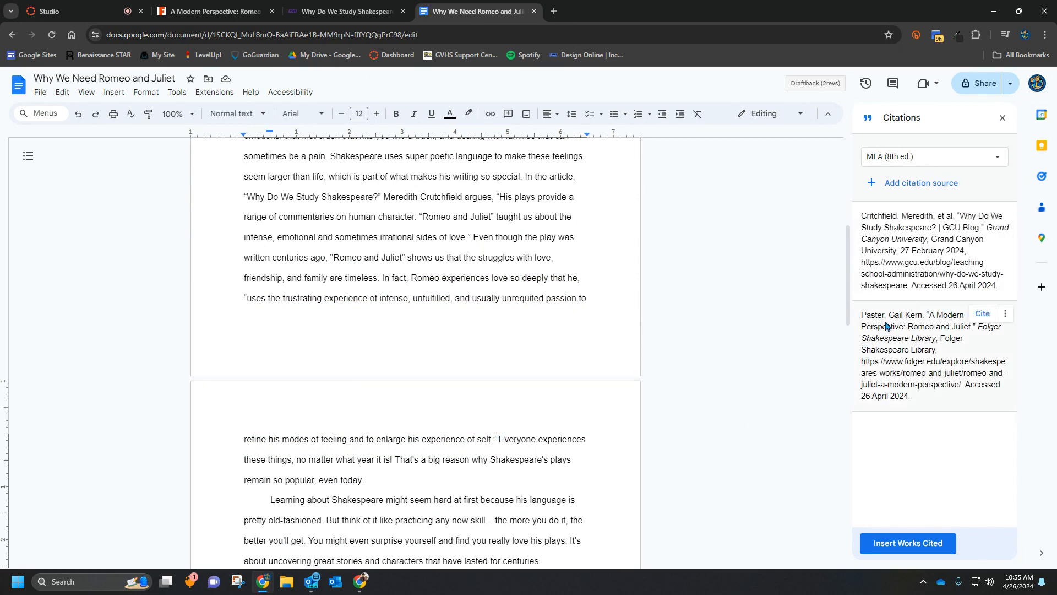
{"action": "left_click", "coordinate": [983, 314]}
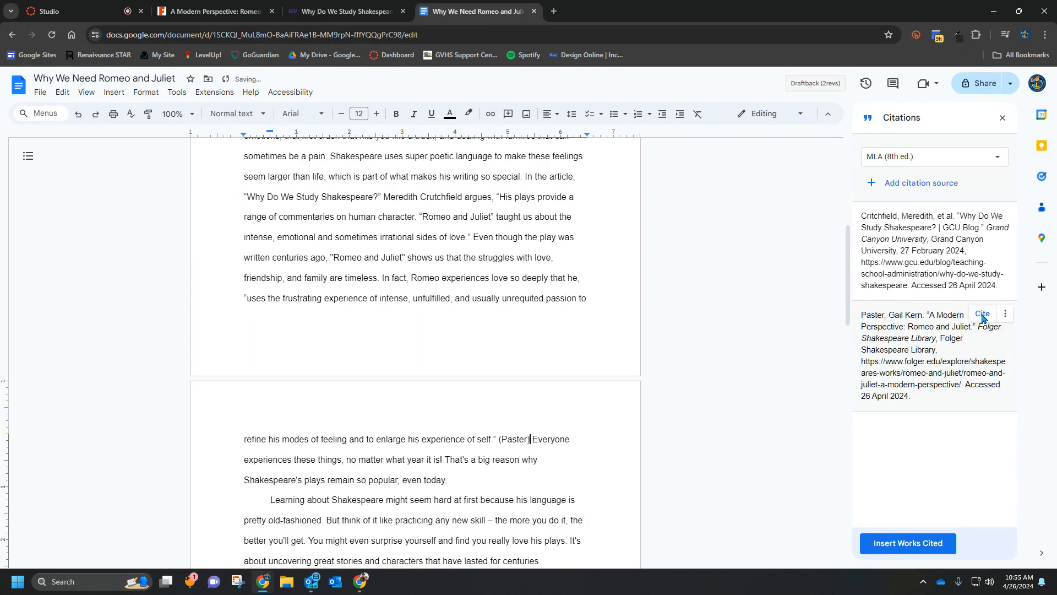
Move the period from inside the quotation's closing mark to directly after the in-text citation's closing parenthesis
{"action": "left_click_drag", "start_coordinate": [532, 440], "coordinate": [499, 439]}
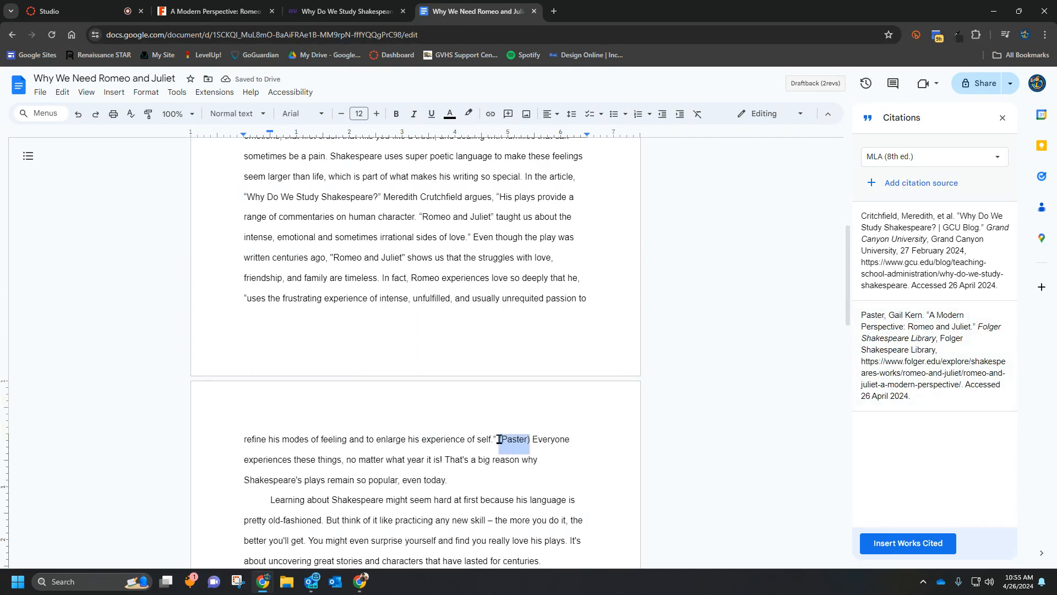
{"action": "left_click", "coordinate": [496, 441]}
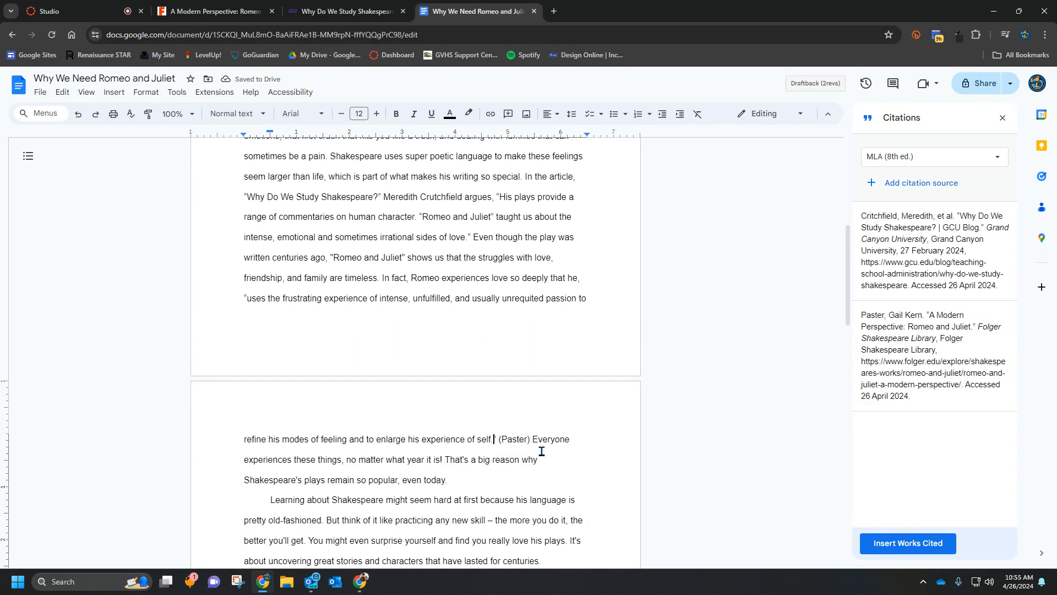
{"action": "key", "text": "BackSpace"}
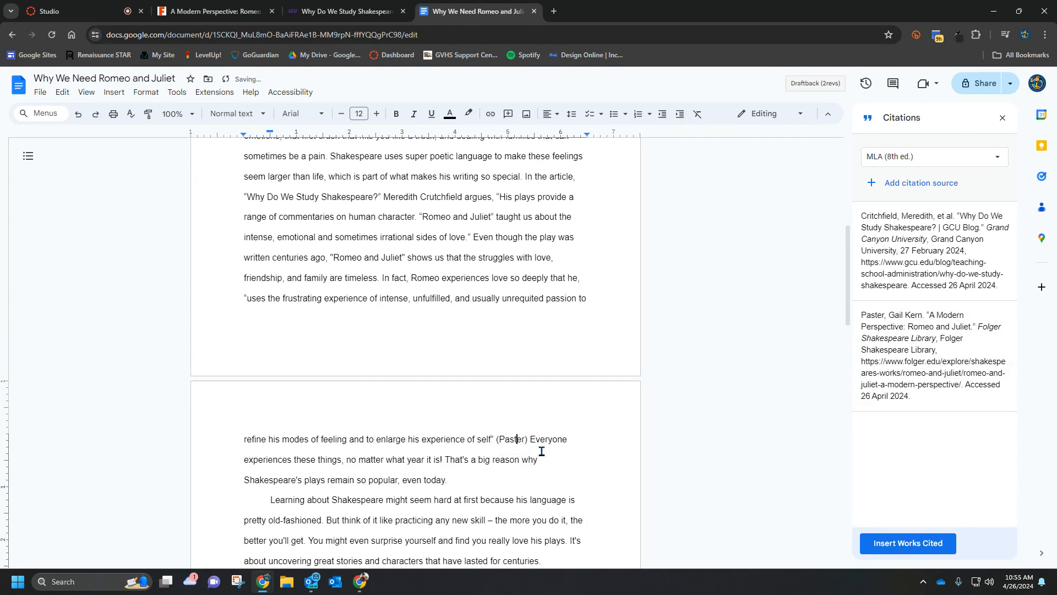
{"action": "type", "text": "."}
Try adding the page number 24 after the author's last name in the in-text citation, and remove it again
{"action": "left_click", "coordinate": [526, 440]}
{"action": "type", "text": "24"}
{"action": "key", "text": "BackSpace"}
{"action": "key", "text": "BackSpace"}
{"action": "key", "text": "BackSpace"}
{"action": "double_click", "coordinate": [498, 439]}
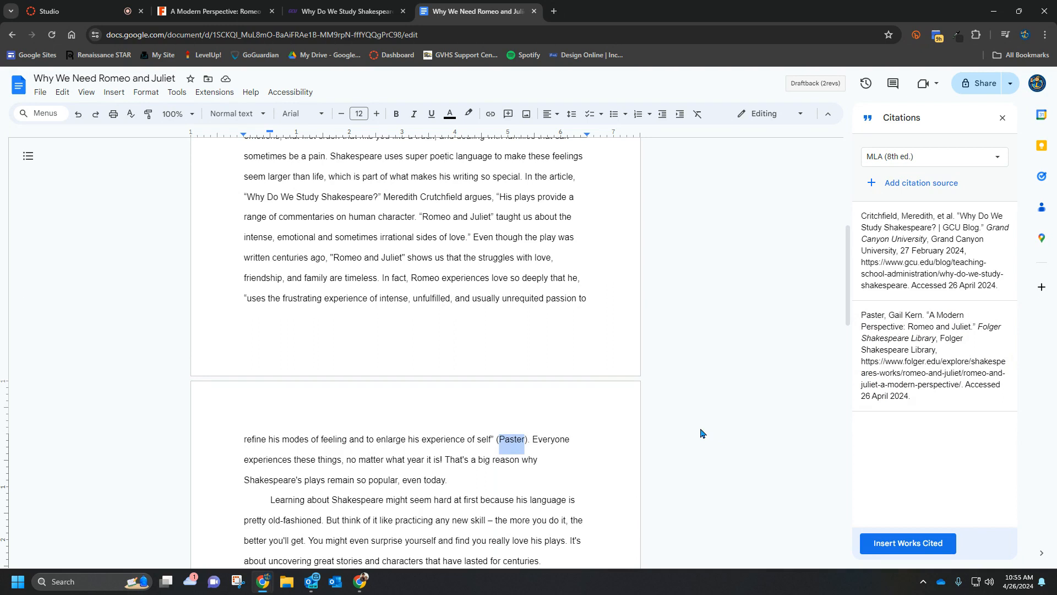
Close the citations tool and return to the essay's opening paragraph
{"action": "left_click", "coordinate": [1002, 118]}
{"action": "scroll", "coordinate": [396, 330], "scroll_direction": "up", "scroll_amount": 5}
{"action": "scroll", "coordinate": [402, 335], "scroll_direction": "up", "scroll_amount": 2}
{"action": "left_click", "coordinate": [447, 306]}
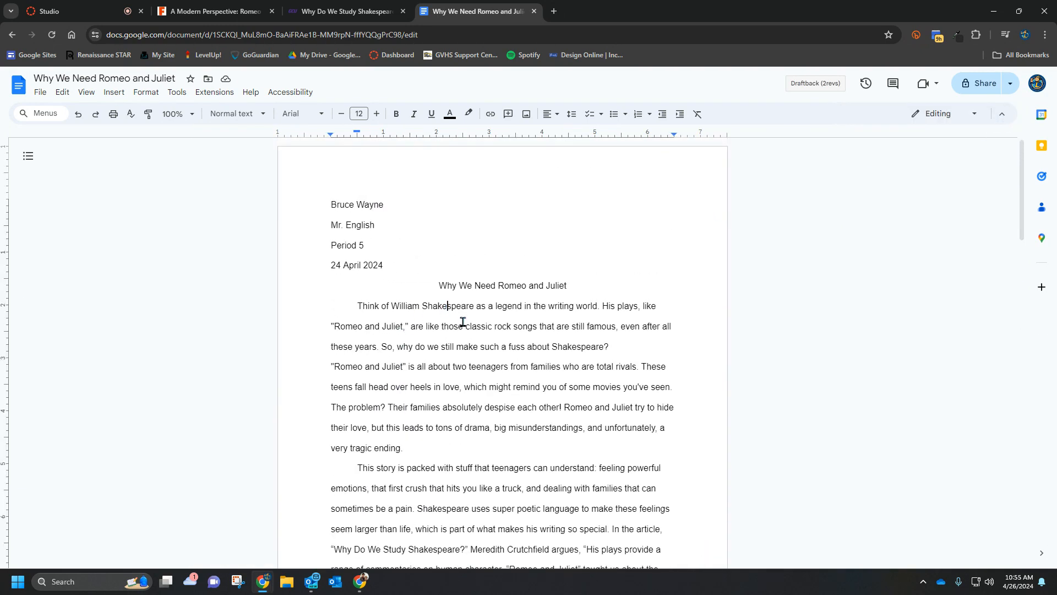